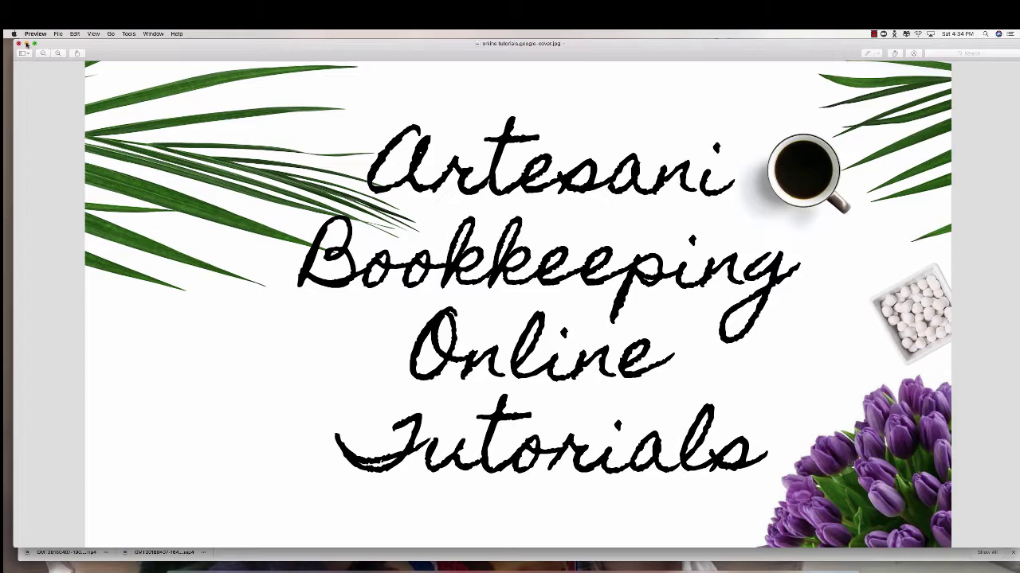
Hide the cover image and record the 02/21/2018 automatic payment transfer of $186.99 in the Chase Credit Card feed.
left_click(27, 44)
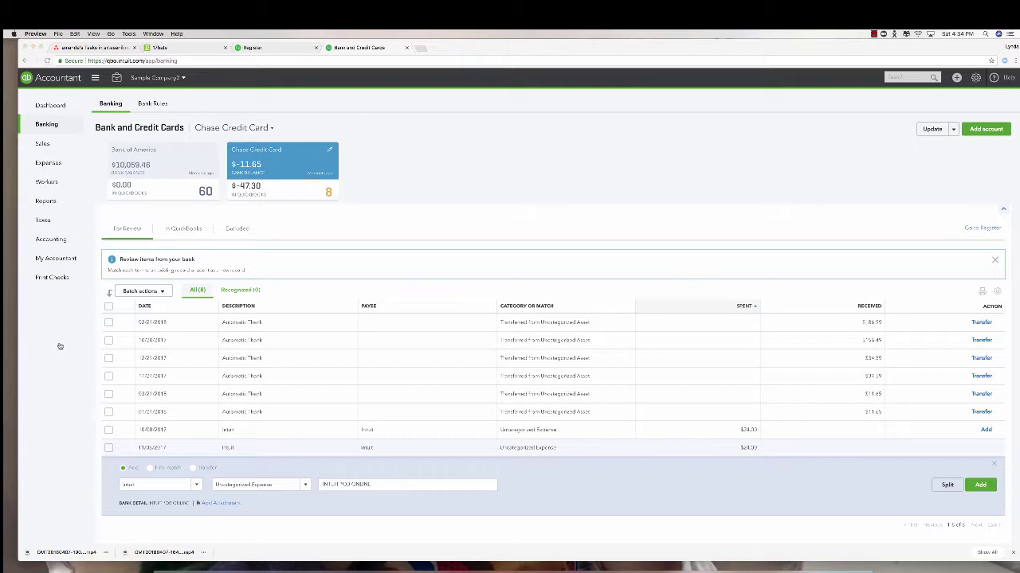
left_click(112, 323)
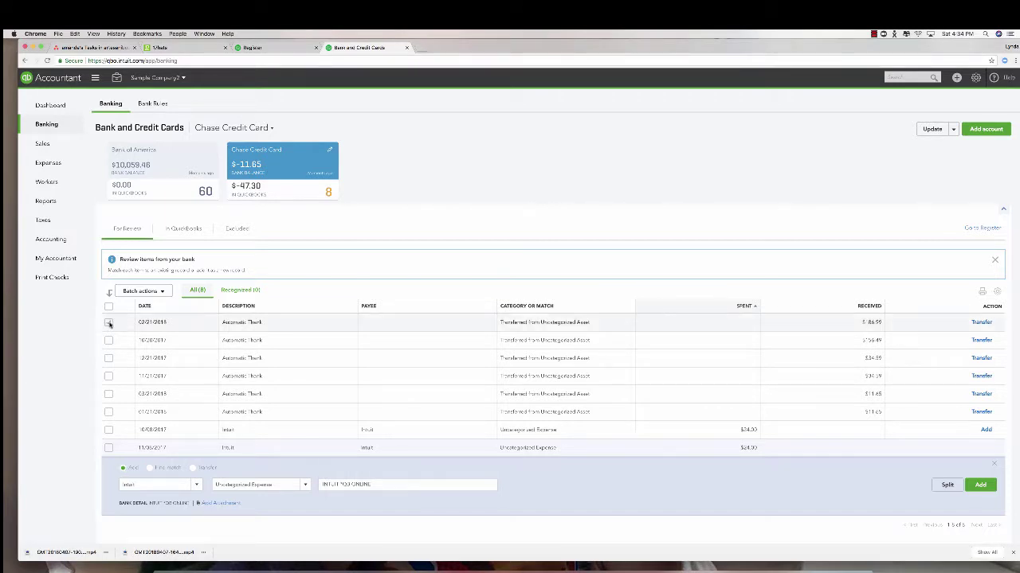
left_click(109, 324)
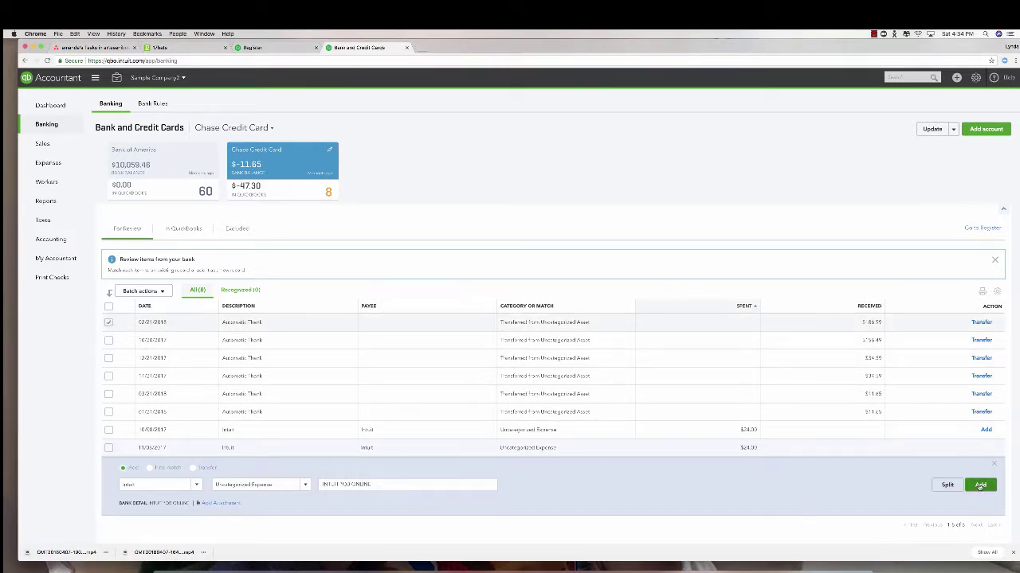
left_click(978, 323)
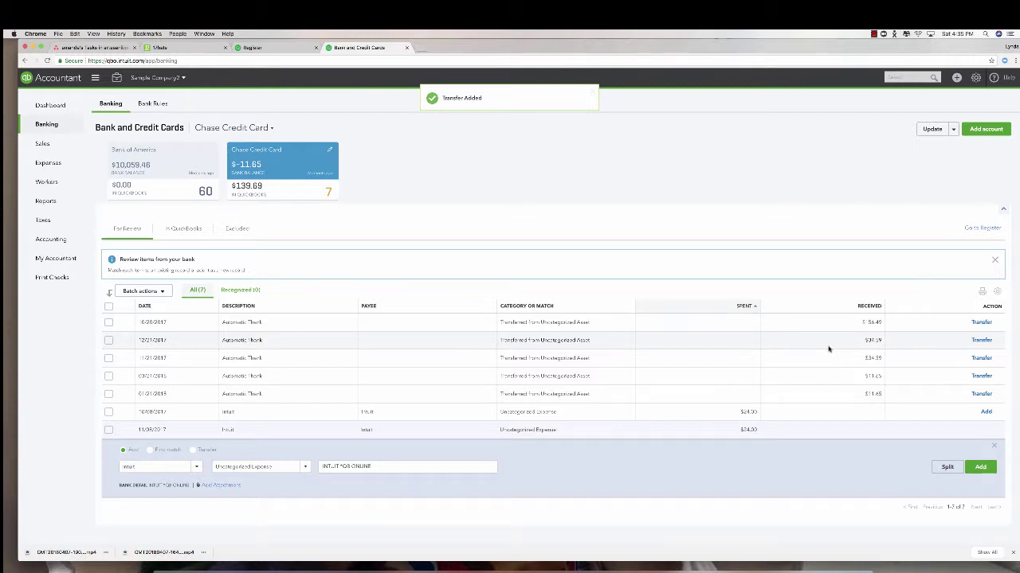
Try to accept the two $11.65 automatic payment transfers dated 03/21/2018 and 01/21/2018 as a batch.
left_click(108, 393)
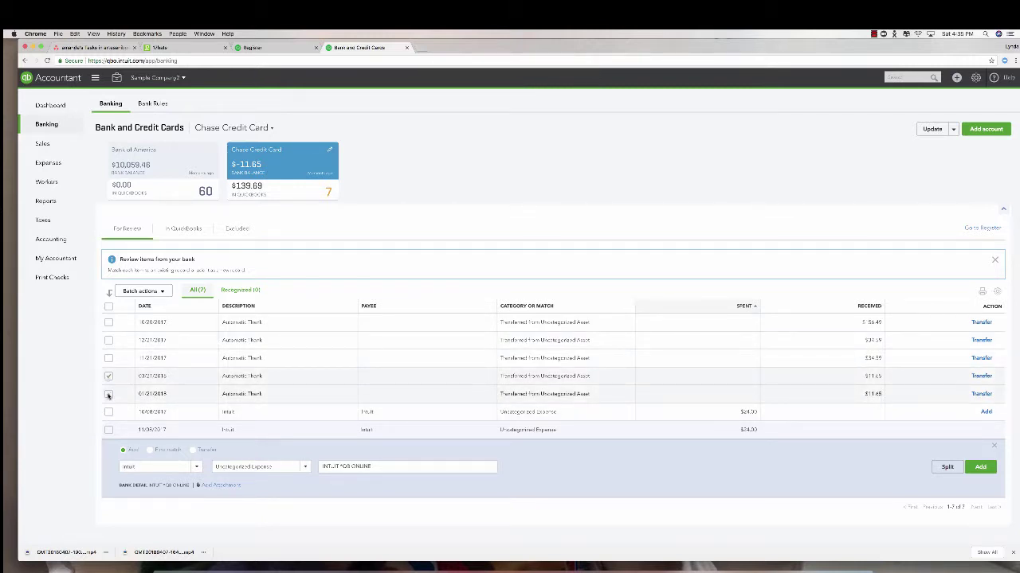
left_click(163, 291)
left_click(151, 307)
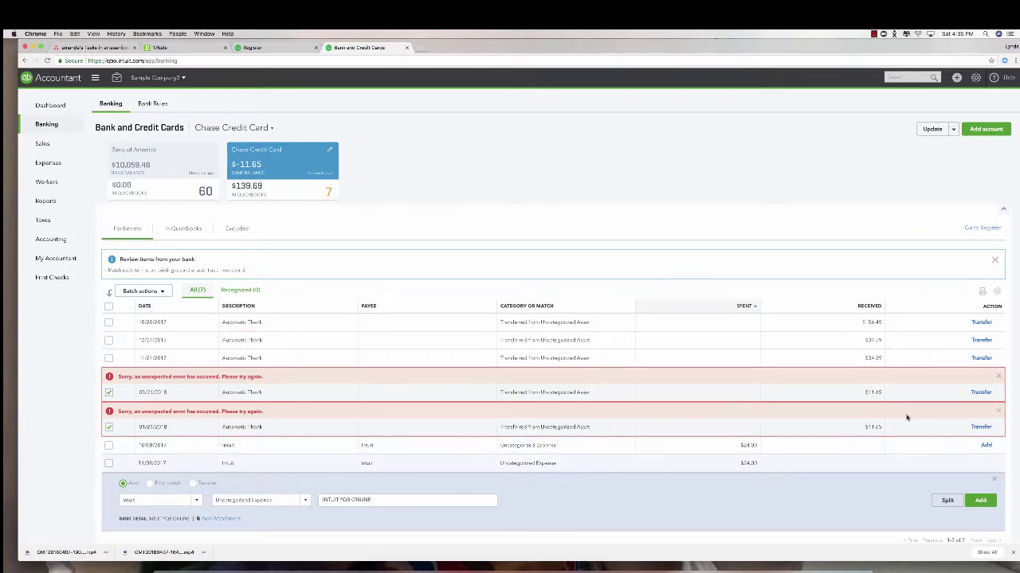
Record the two $11.65 automatic payment transfers individually and add the two $24.00 Intuit expenses to the books.
left_click(978, 391)
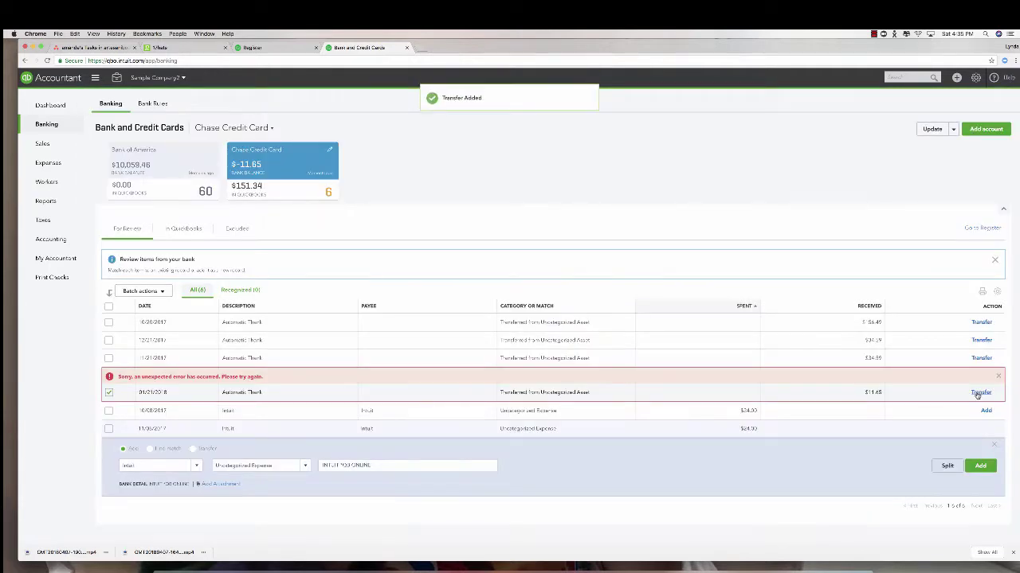
left_click(978, 392)
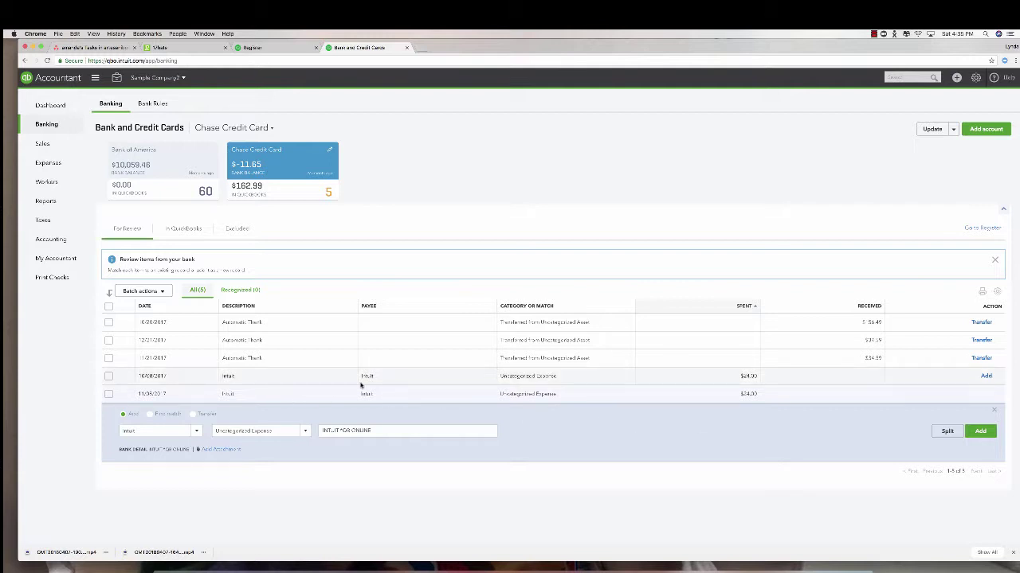
left_click(988, 434)
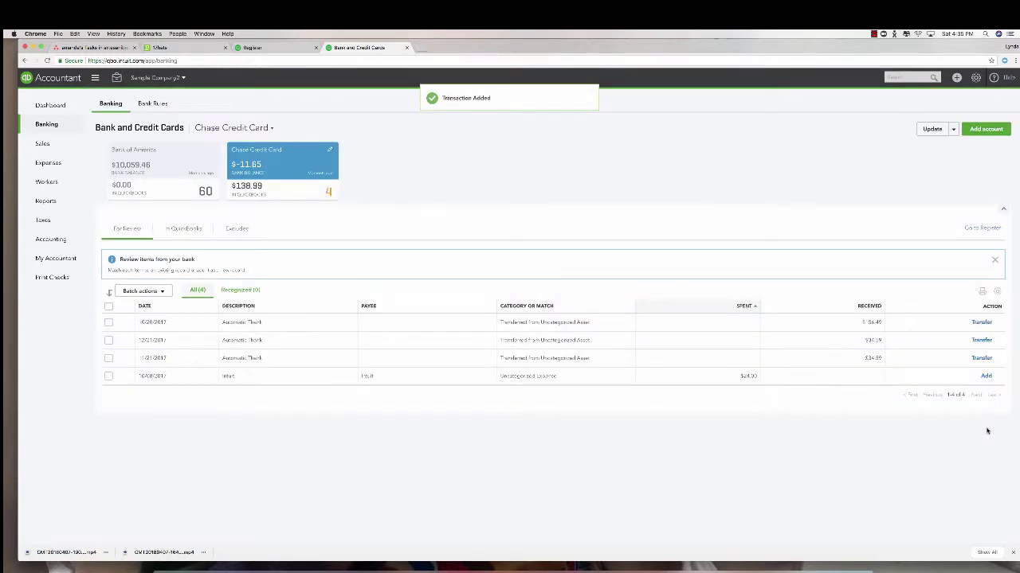
left_click(986, 376)
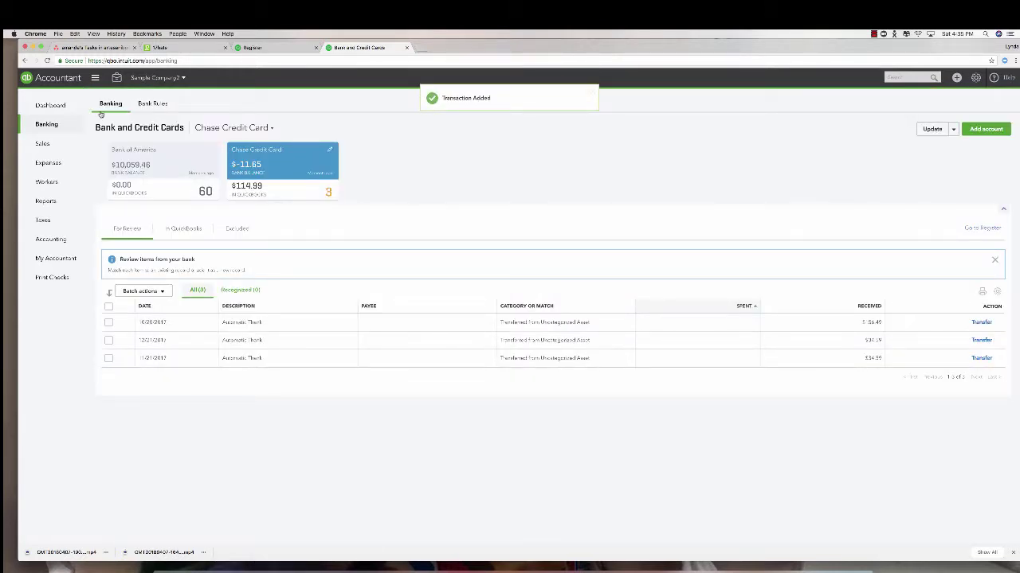
Switch to the Bank of America feed and sort its transactions for review by description.
left_click(143, 166)
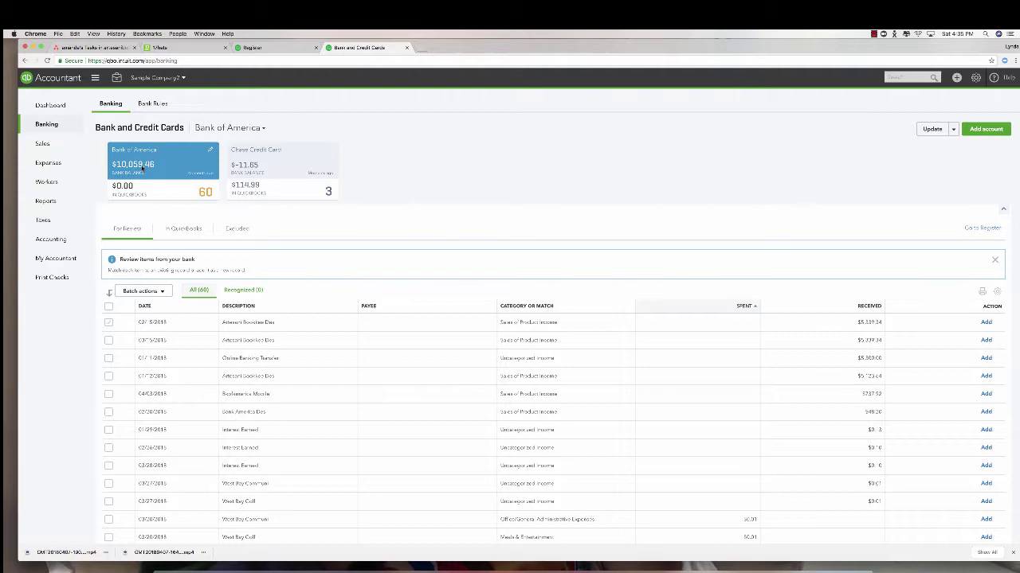
scroll(281, 350, "down", 5)
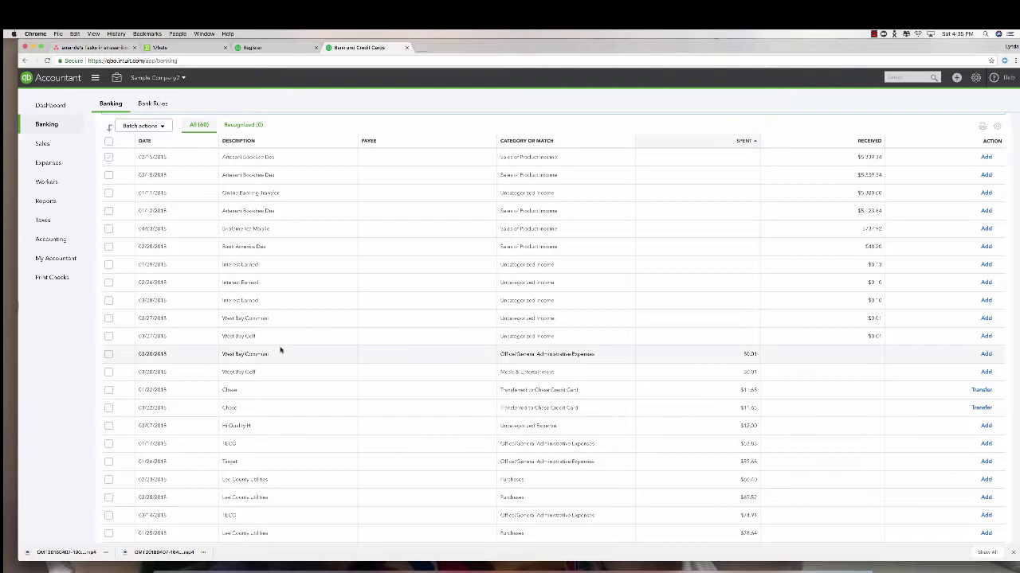
scroll(280, 350, "down", 2)
scroll(280, 350, "up", 6)
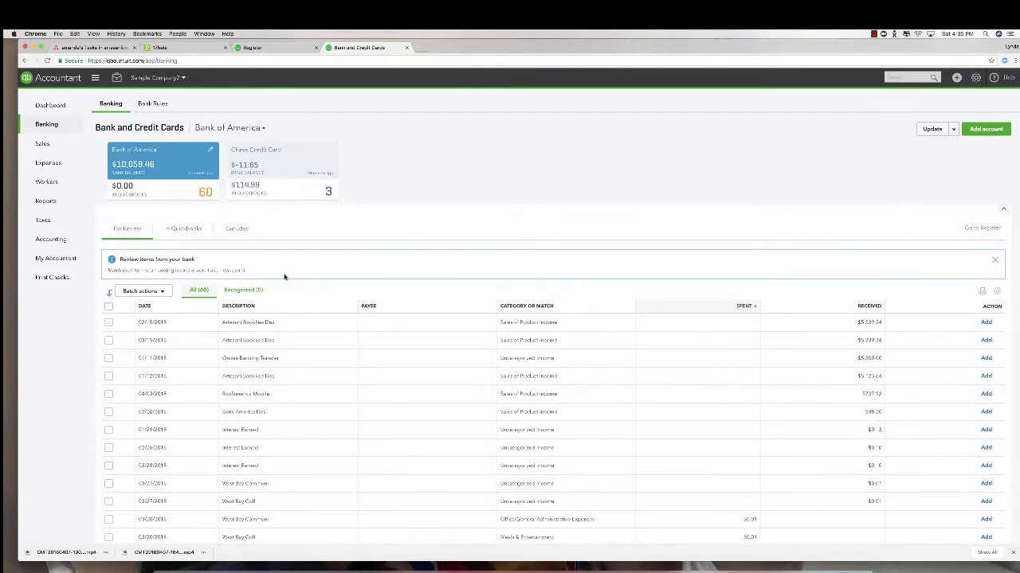
left_click(279, 308)
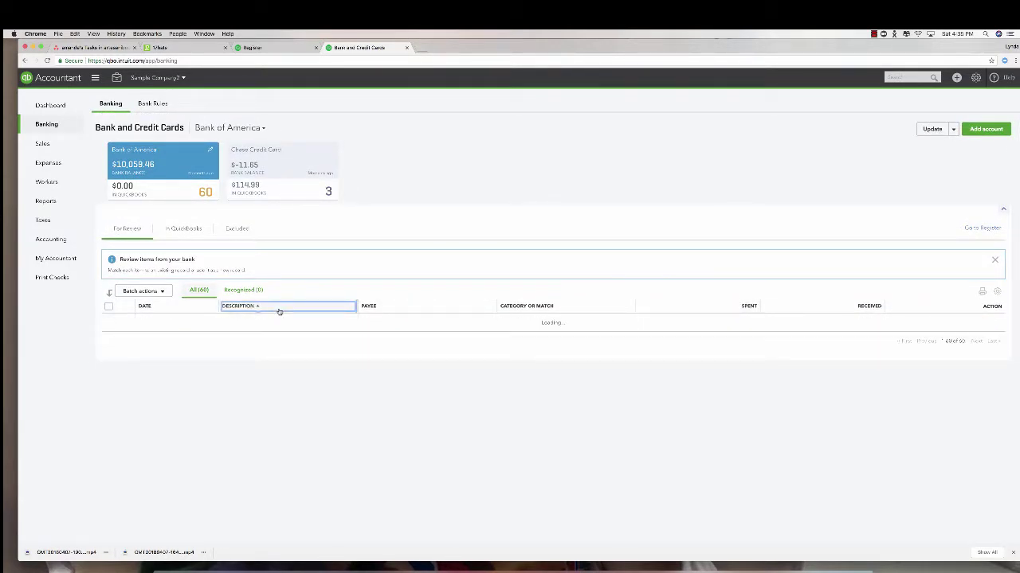
scroll(312, 423, "down", 5)
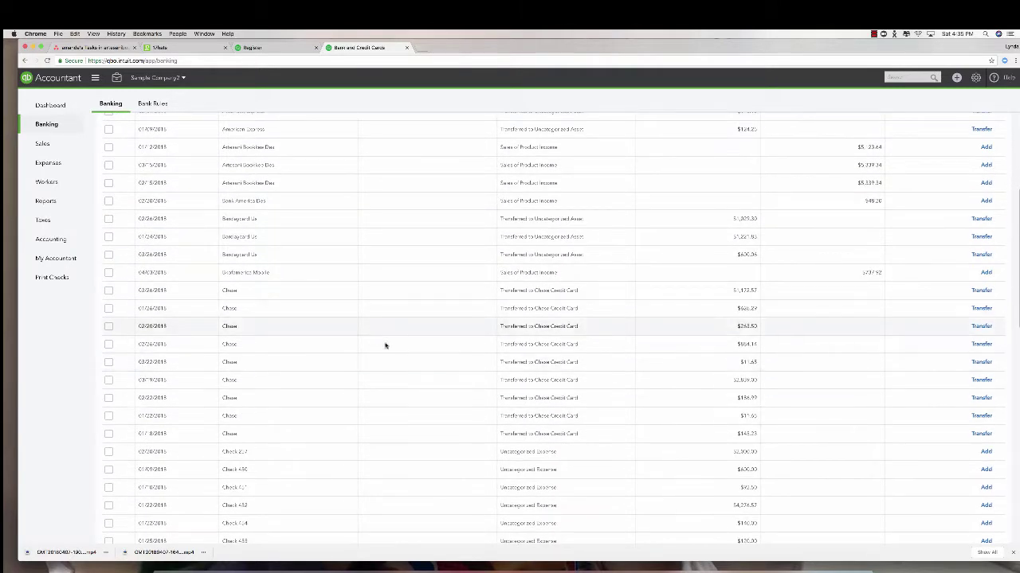
Record the 03/26/2018 Chase payment as a transfer to Chase Credit Card, and batch-accept the remaining Chase transfers dated 01/26/2018 through 01/18/2018 in the list.
left_click(277, 295)
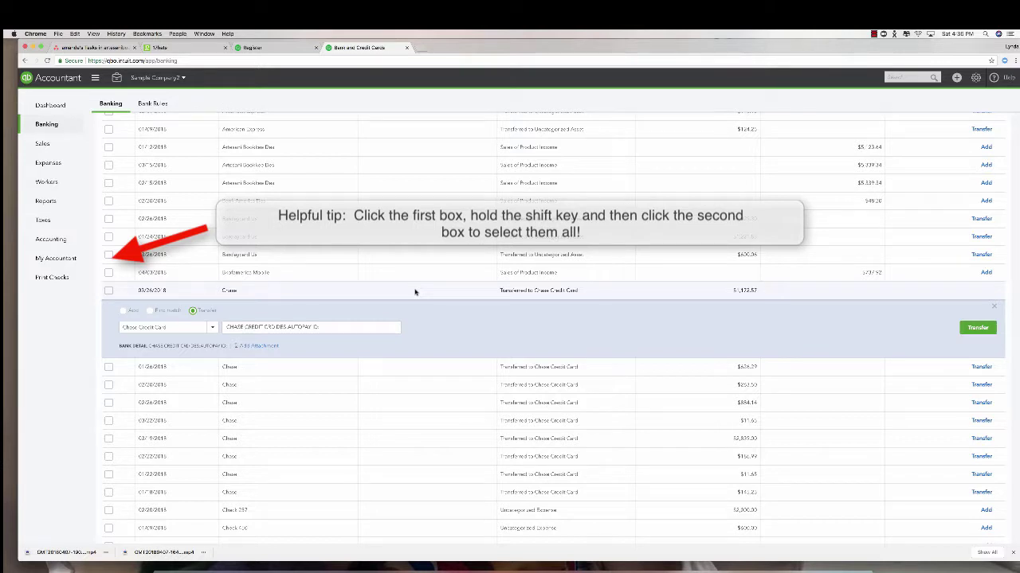
left_click(986, 329)
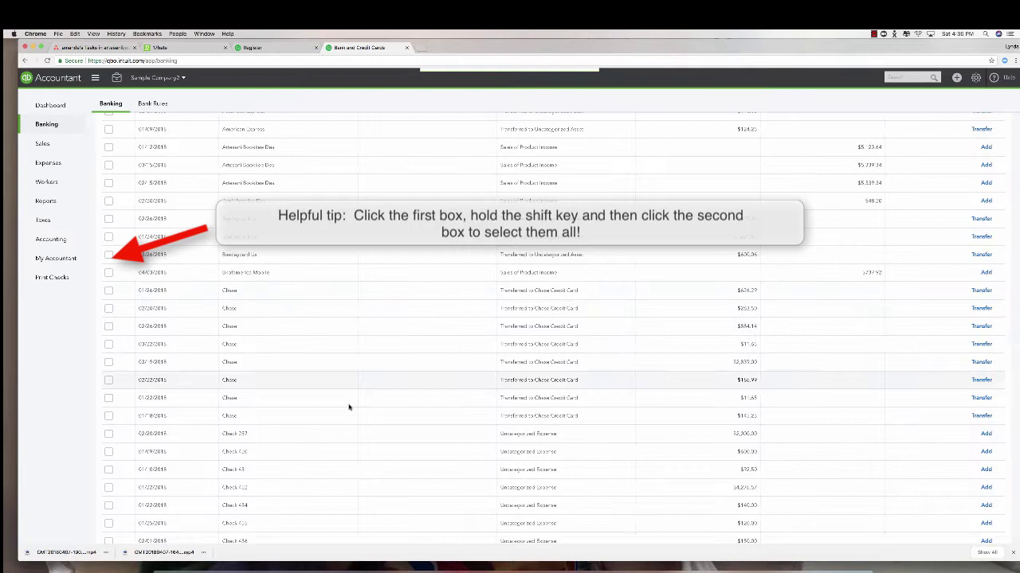
left_click(108, 291)
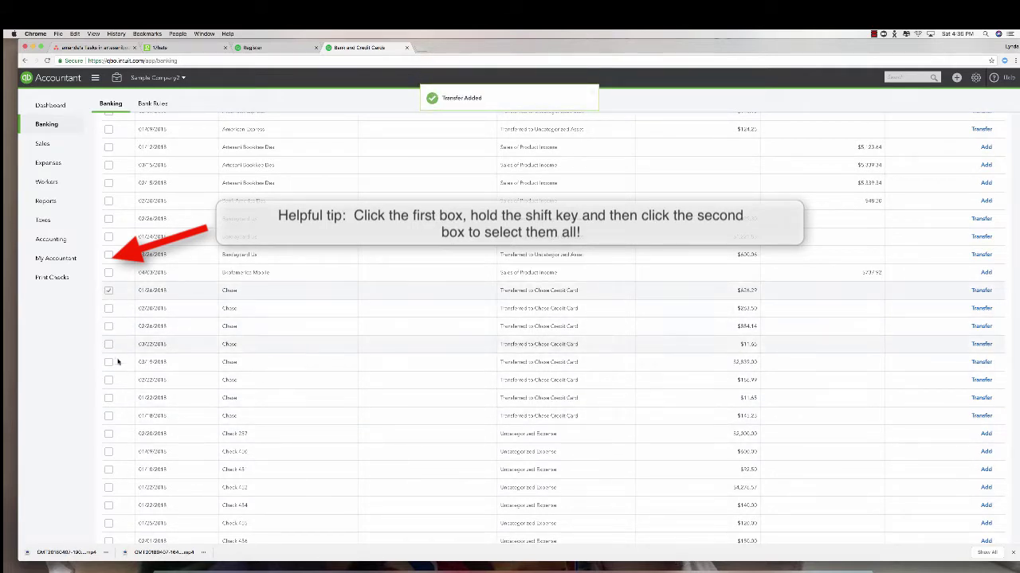
left_click(109, 416, "shift")
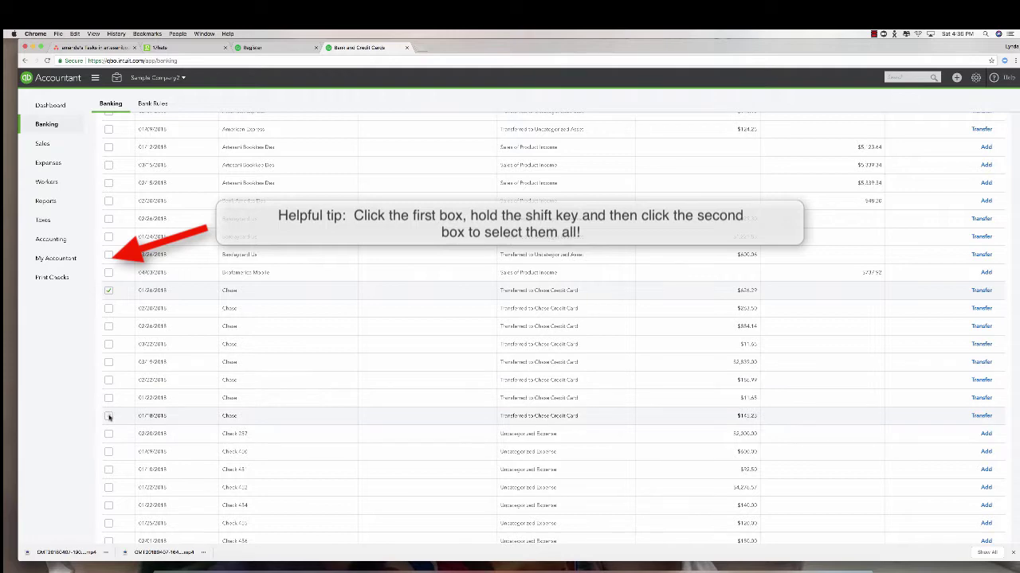
scroll(180, 146, "up", 5)
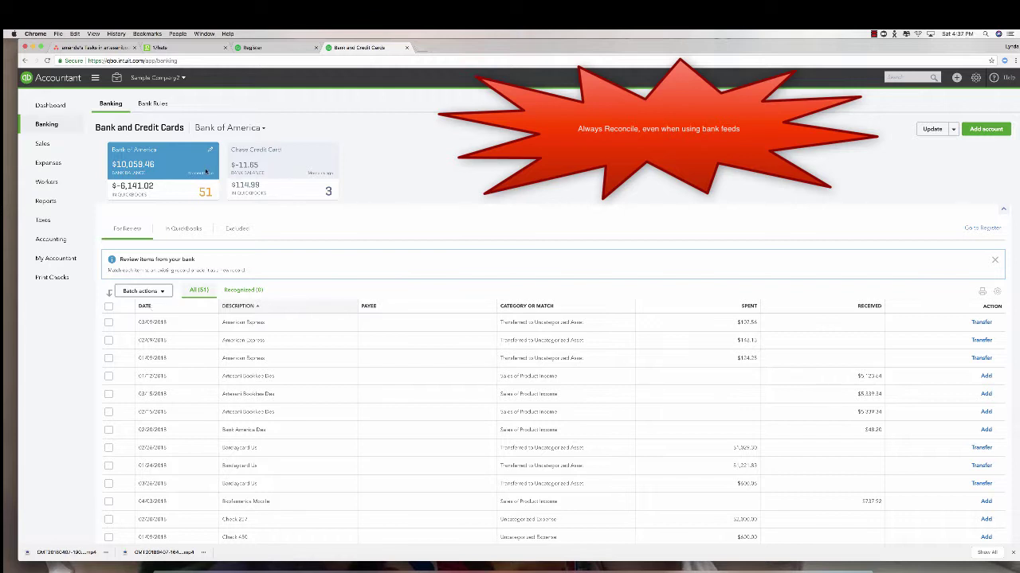
Start reconciling the Chase Credit Card account from its register with an ending balance of 0.00 and ending date 03/31/2018.
left_click(263, 165)
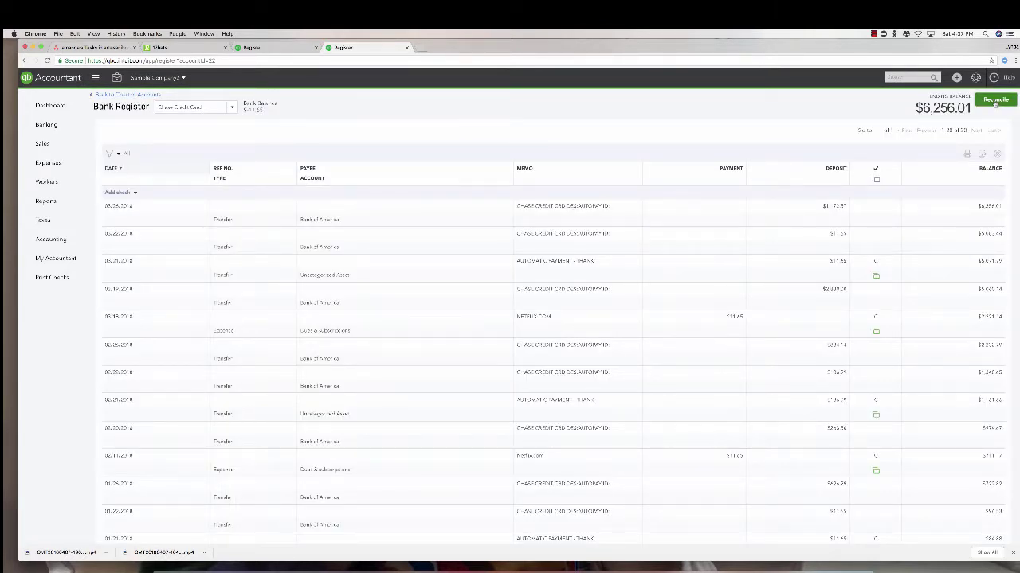
left_click(995, 100)
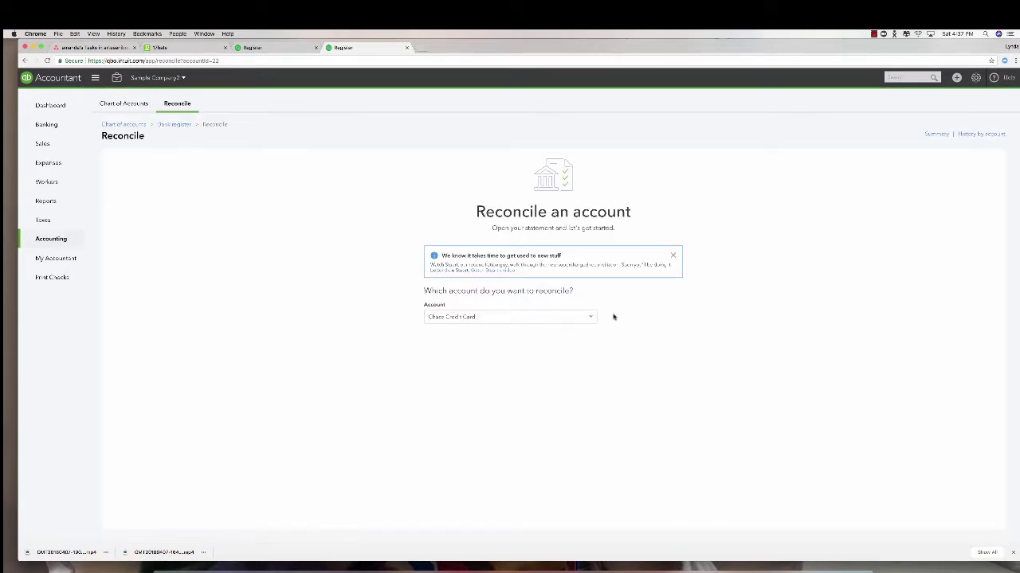
left_click(539, 373)
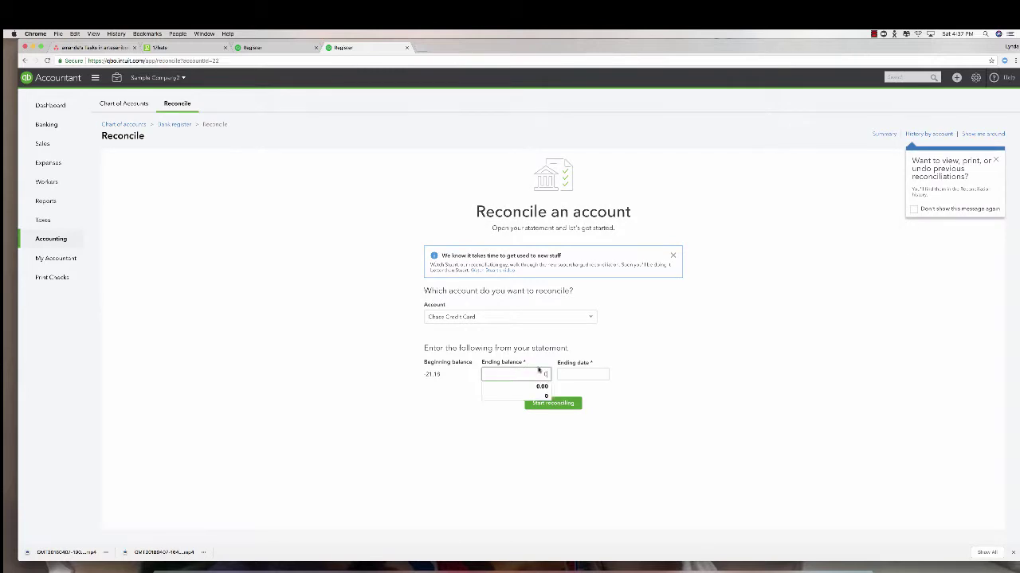
left_click(571, 373)
type("3/5/18")
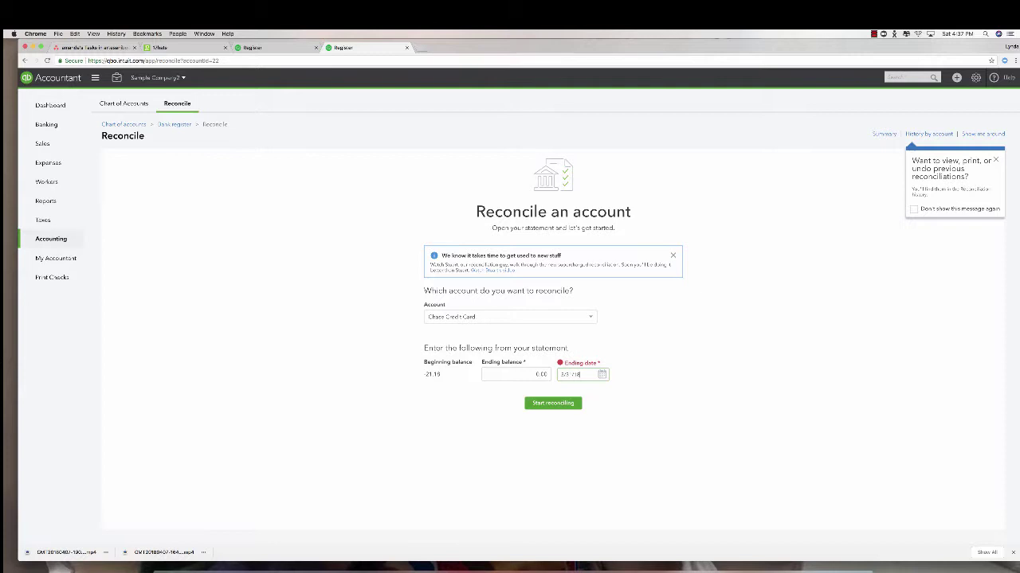
left_click(912, 210)
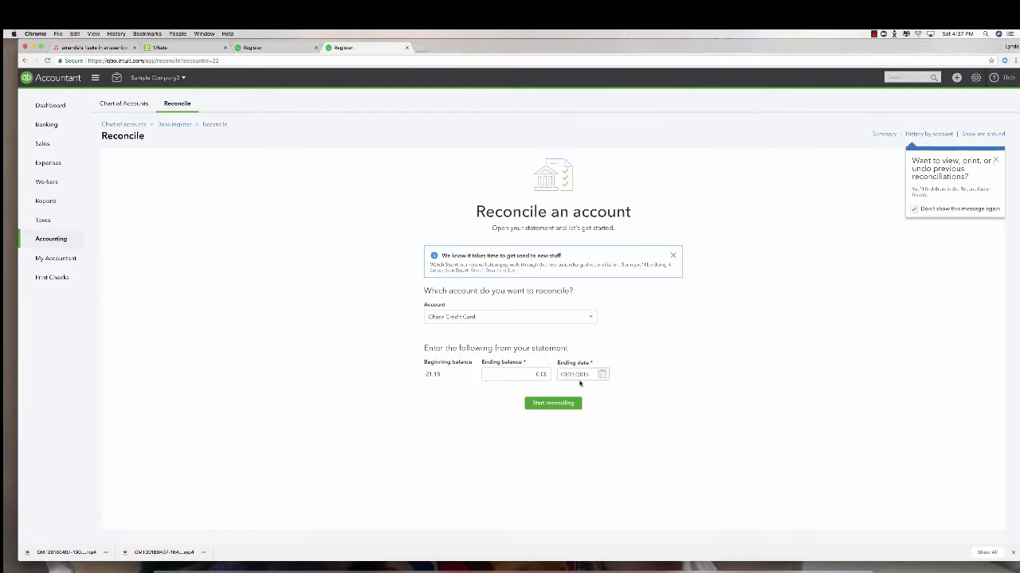
left_click(548, 404)
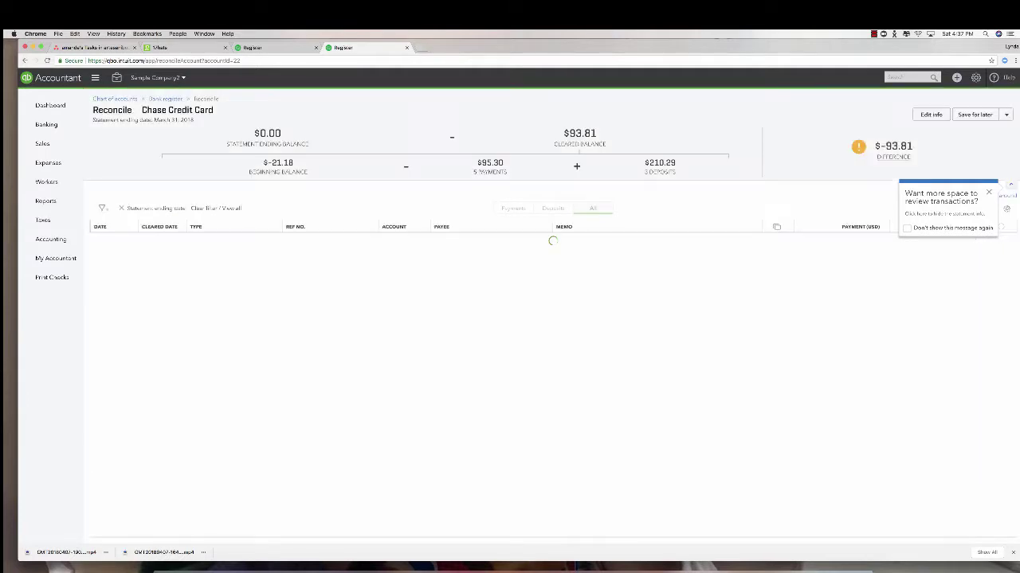
Permanently dismiss the tip about more space, and sort the reconciliation transactions first by payment and finally by deposit amount.
left_click(906, 228)
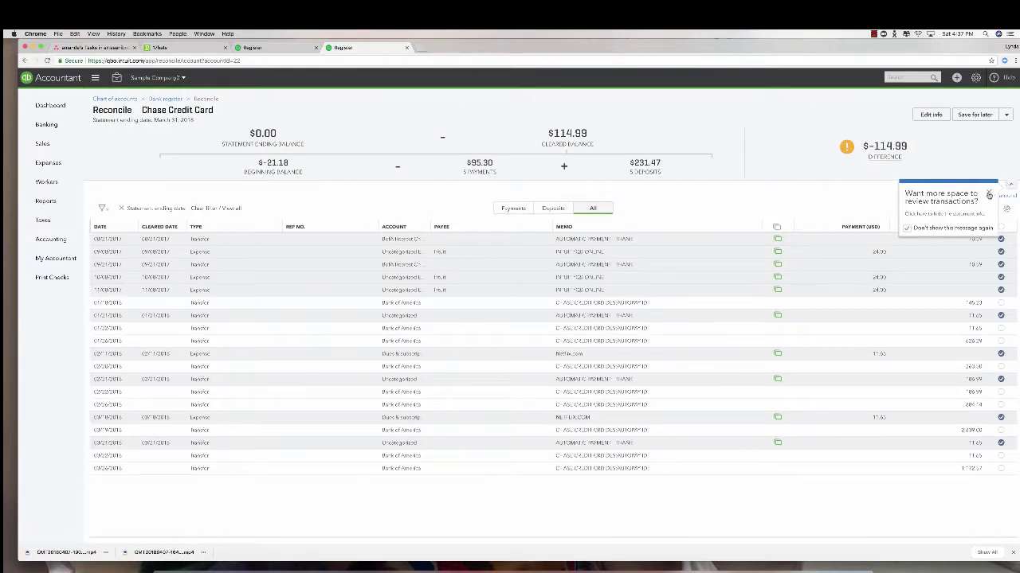
left_click(989, 193)
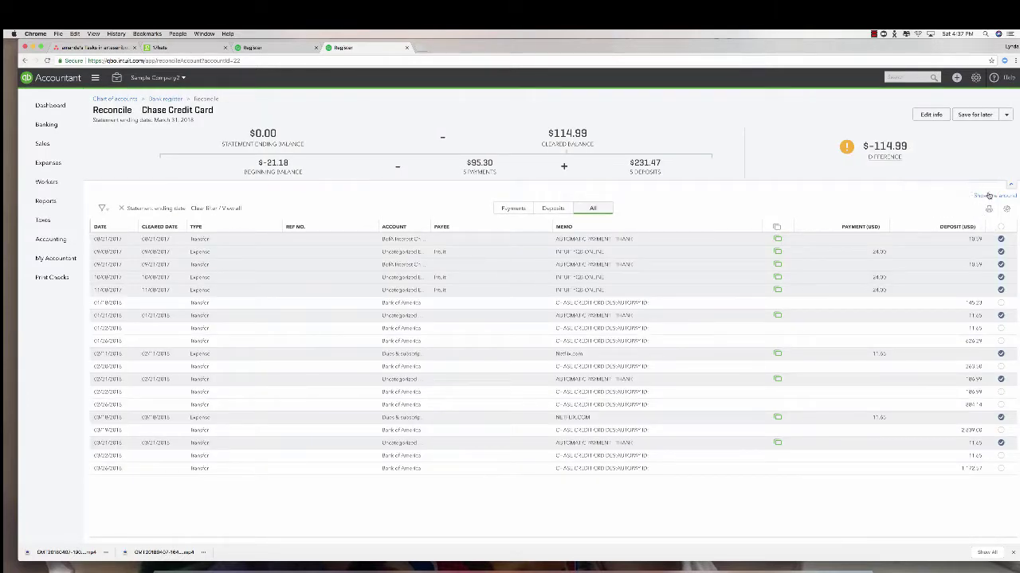
left_click(874, 227)
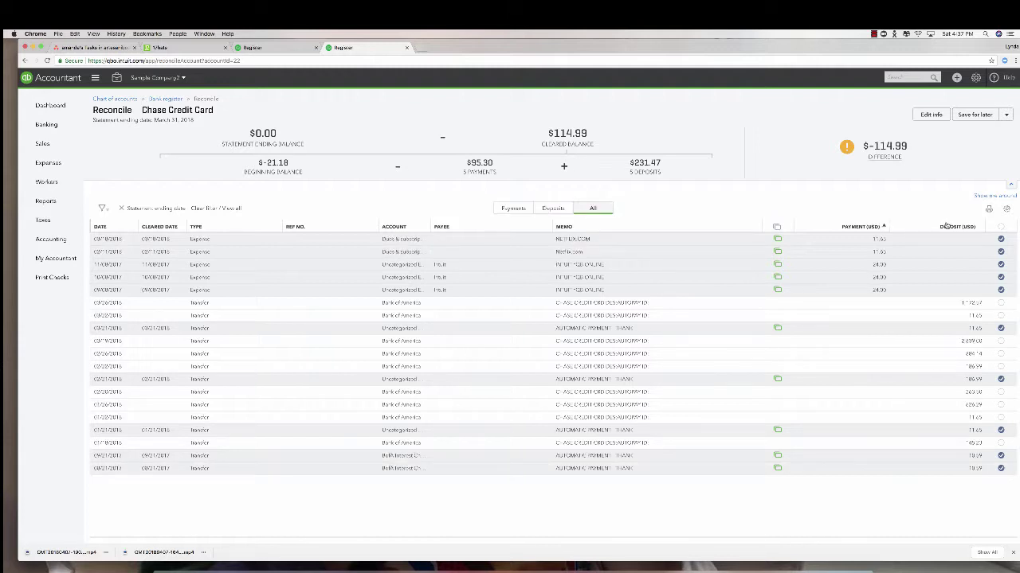
left_click(945, 227)
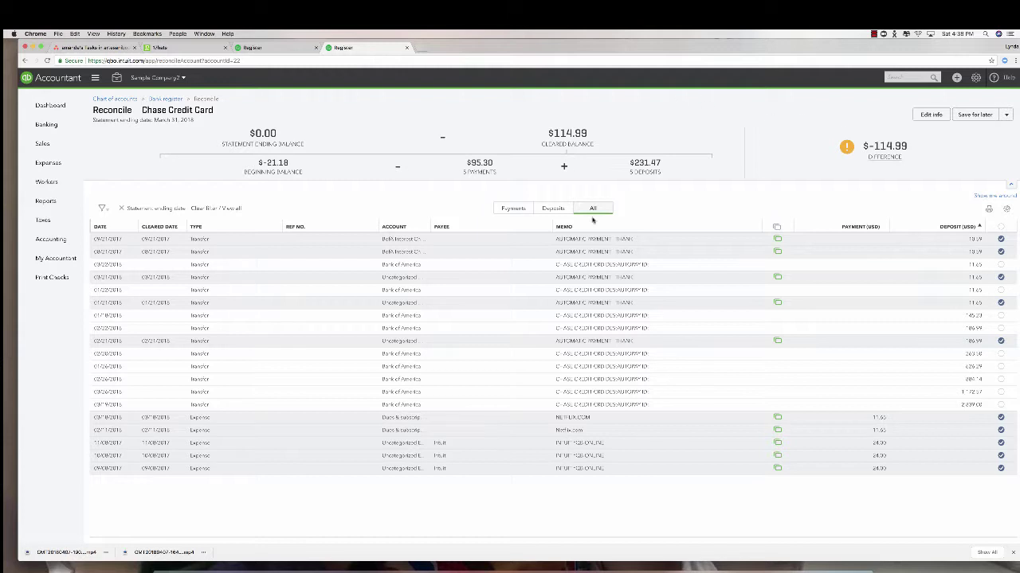
Save the Chase Credit Card reconciliation for later and resume it.
left_click(975, 114)
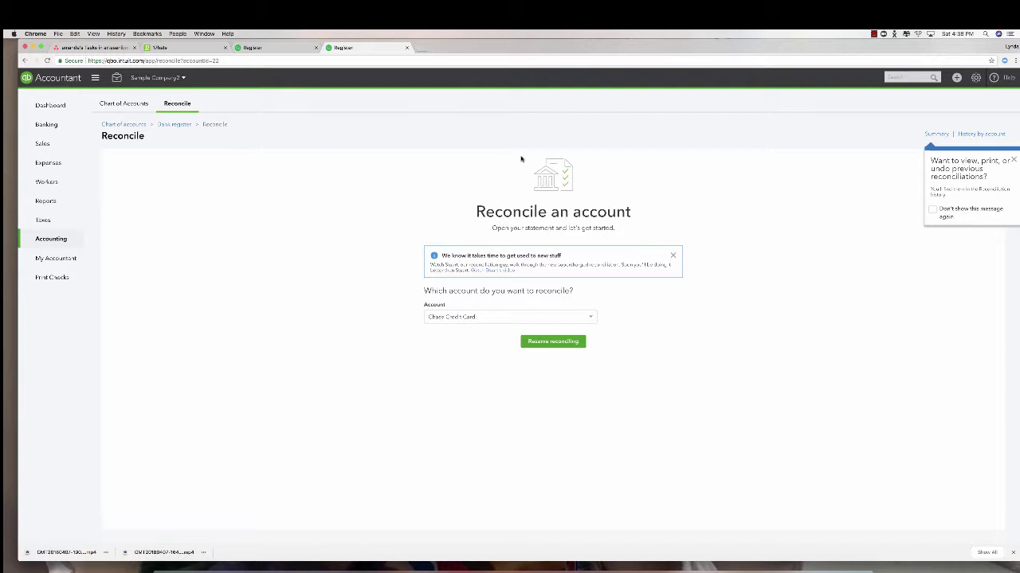
left_click(567, 343)
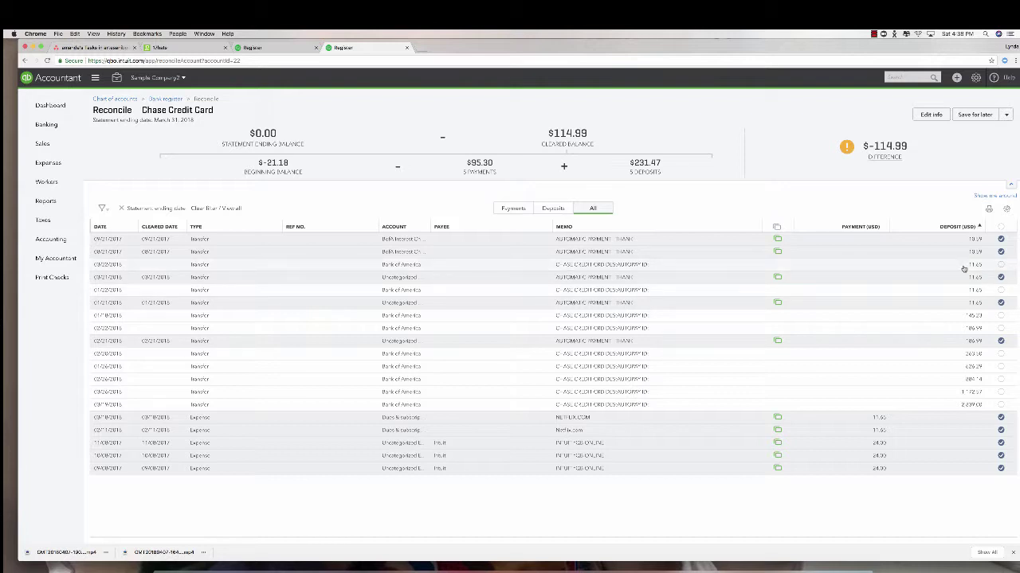
Set the statement's ending balance to 114.99 and finish the Chase Credit Card reconciliation.
mouse_move(993, 117)
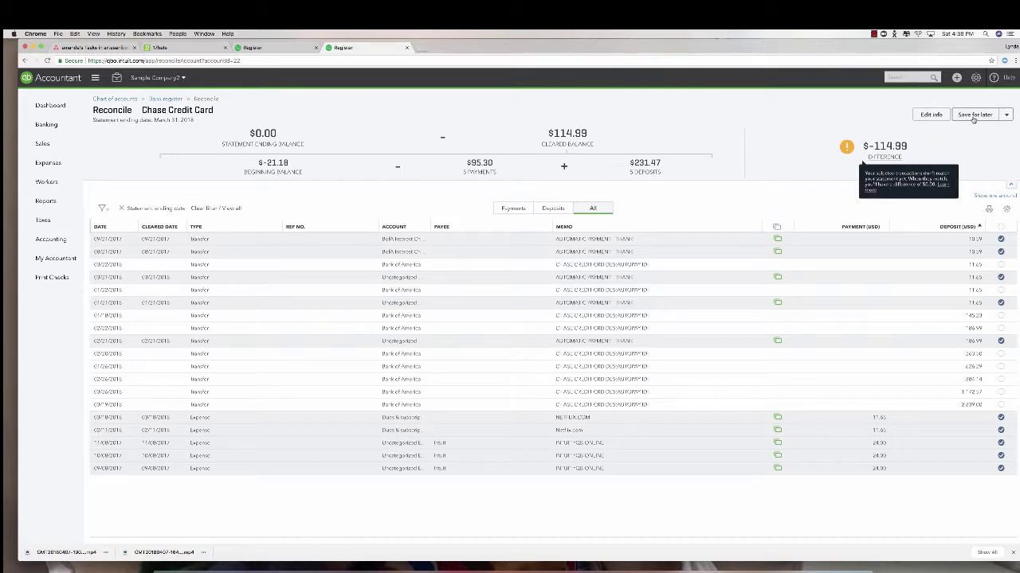
left_click(930, 115)
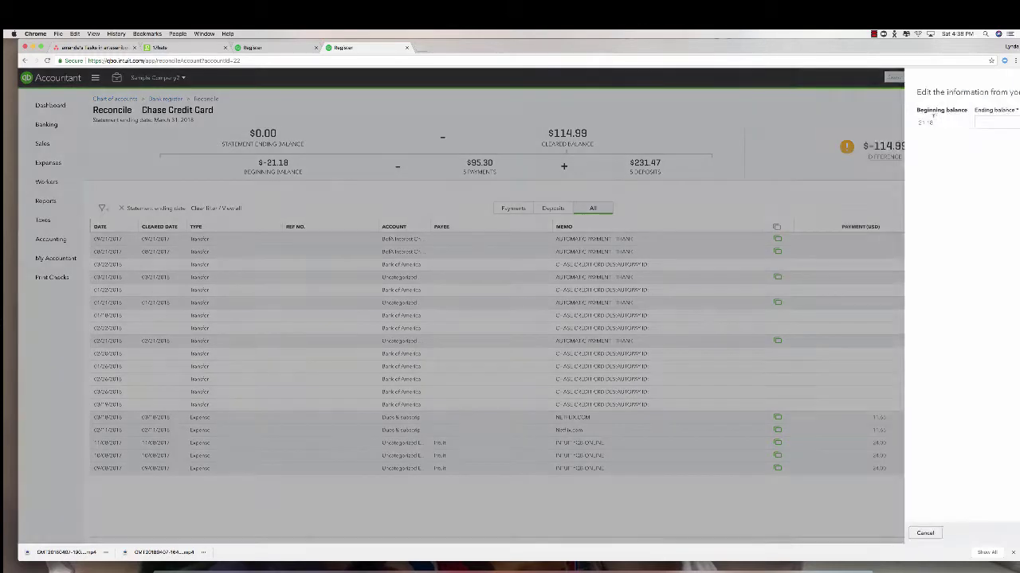
type("114.99")
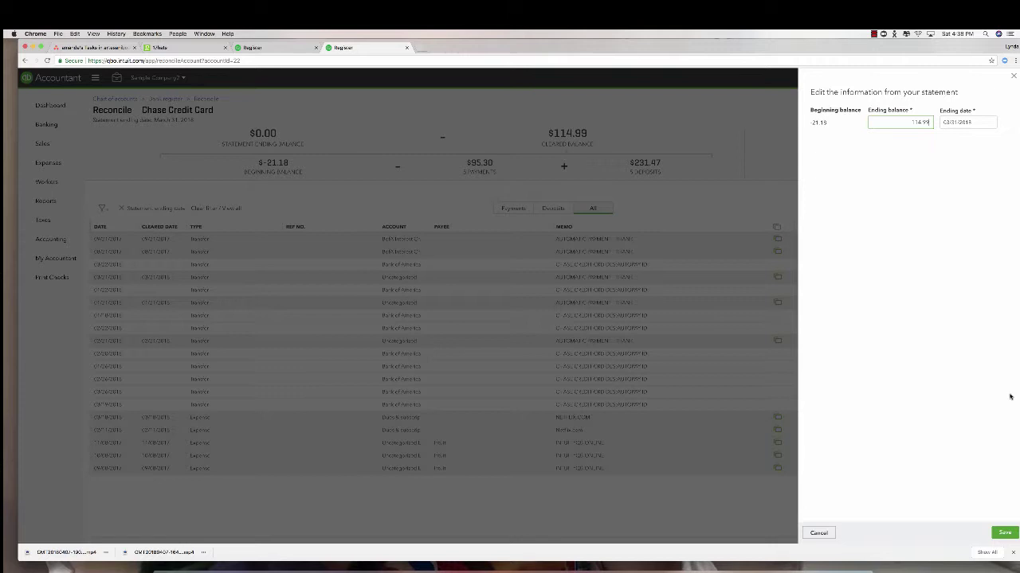
left_click(1002, 532)
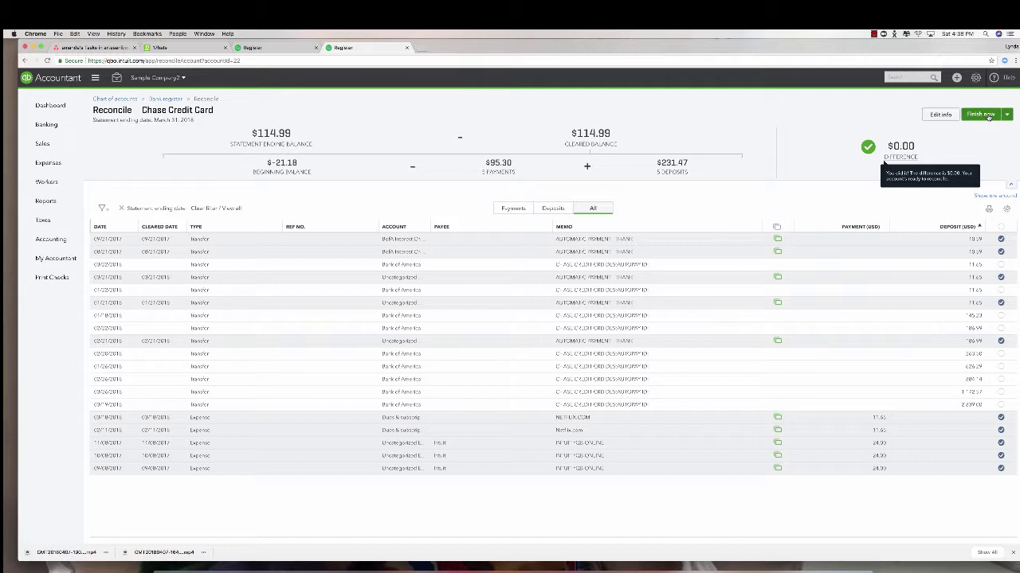
left_click(988, 116)
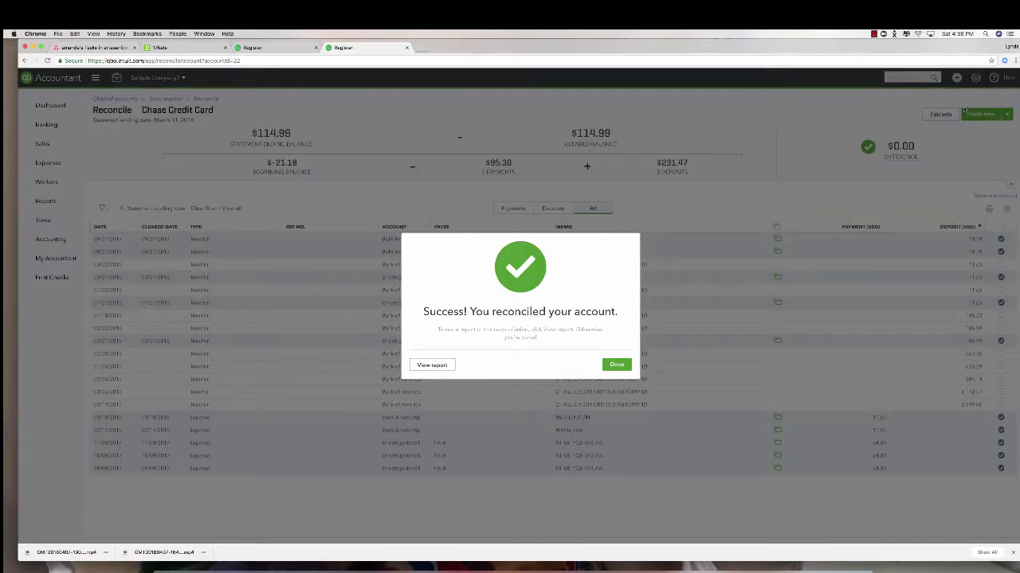
left_click(616, 365)
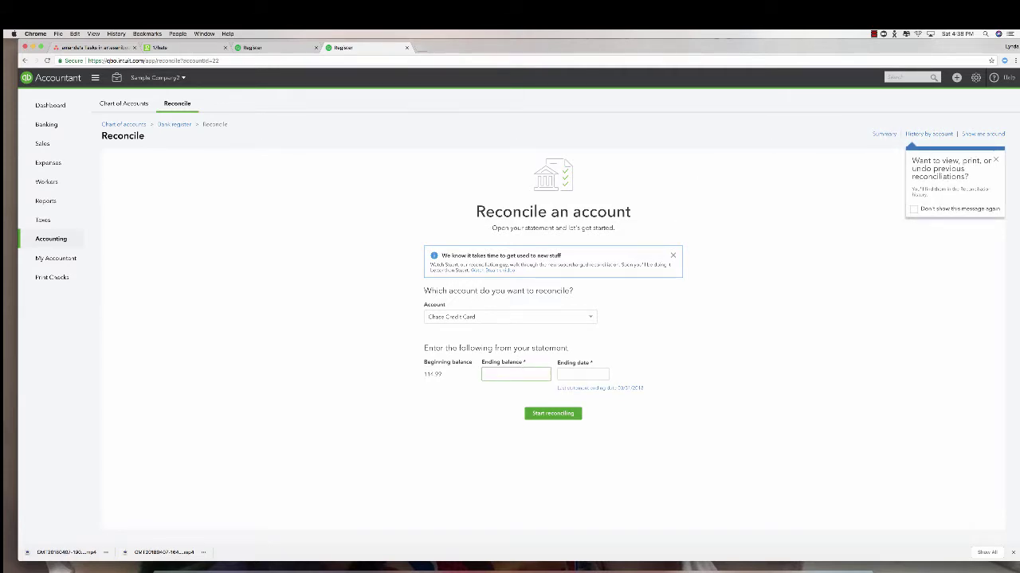
Start another Chase Credit Card reconciliation with an ending balance of 0.00 and an ending date of 4/30/18.
left_click(578, 374)
type("4/30/18")
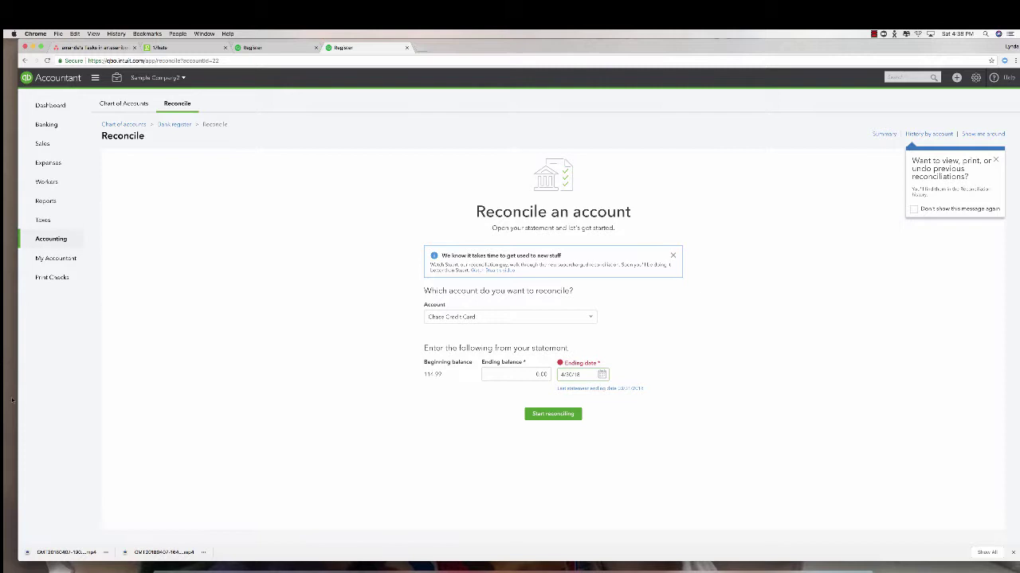
left_click(539, 414)
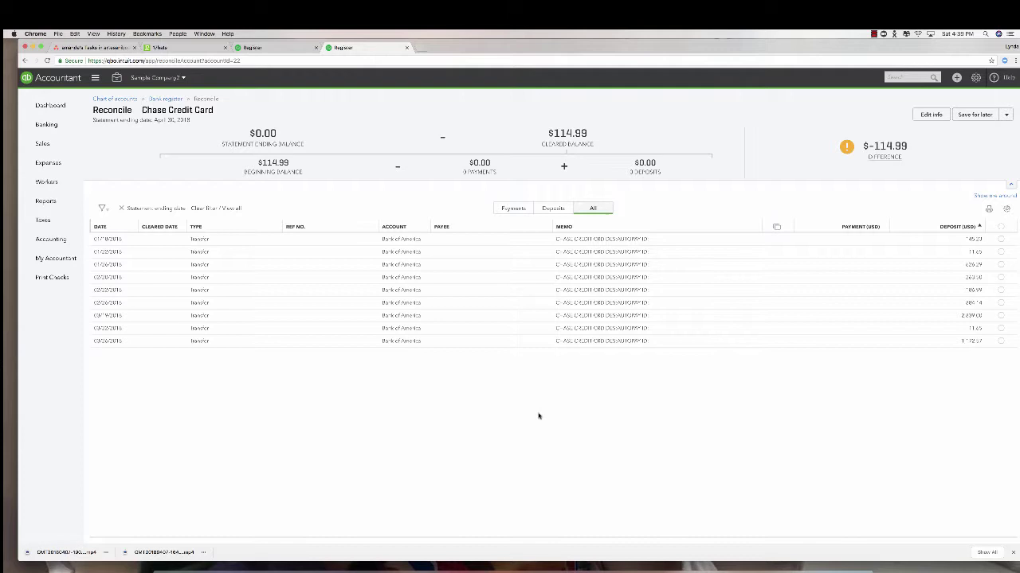
Inspect the full record of the 01/18/2018 Bank of America transfer, and return to the reconciliation.
left_click(596, 239)
left_click(816, 287)
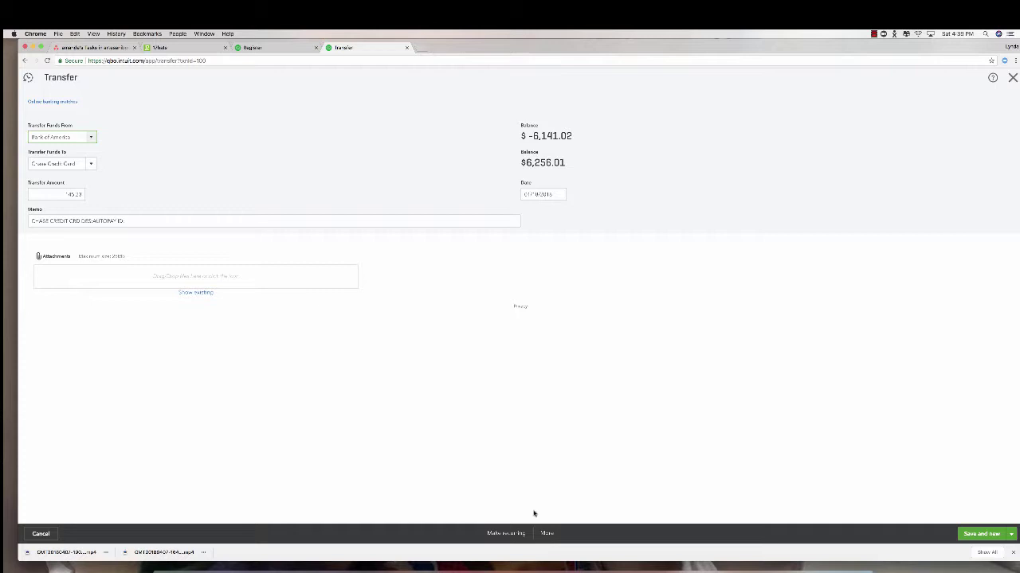
left_click(1011, 77)
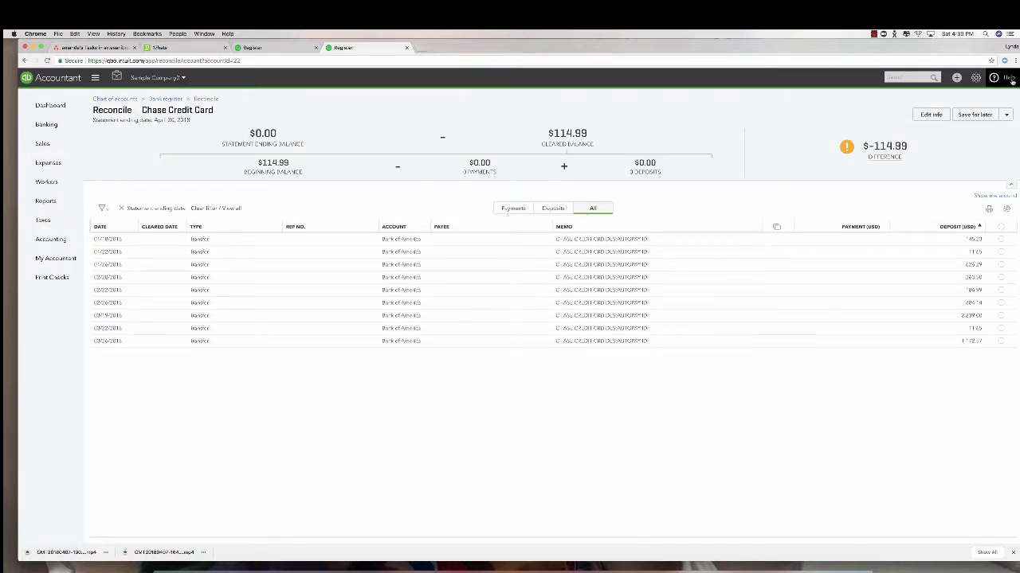
Search all transactions for an amount equal to 11.65 and open the 03/21/2018 transfer.
left_click(908, 78)
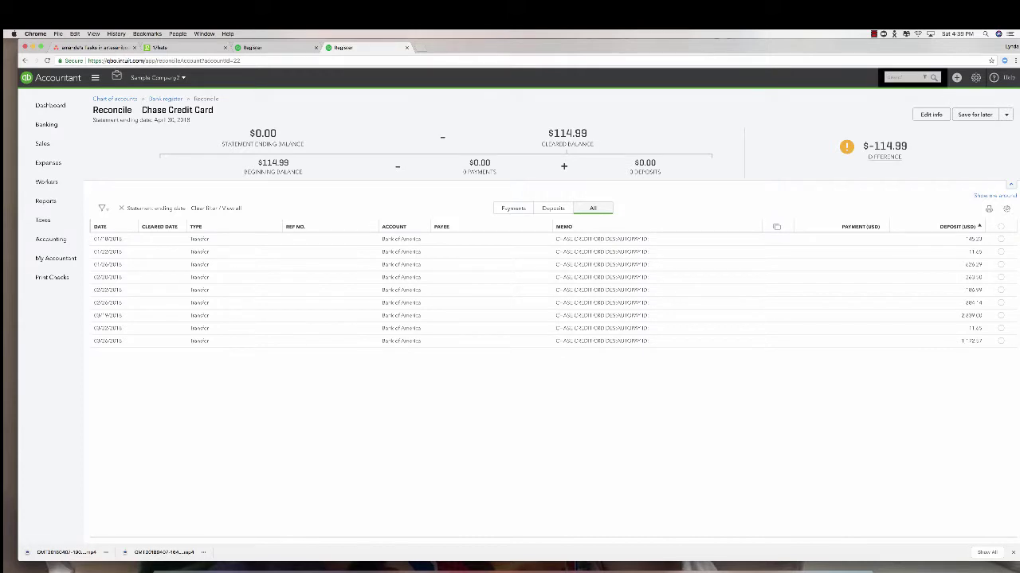
left_click(898, 278)
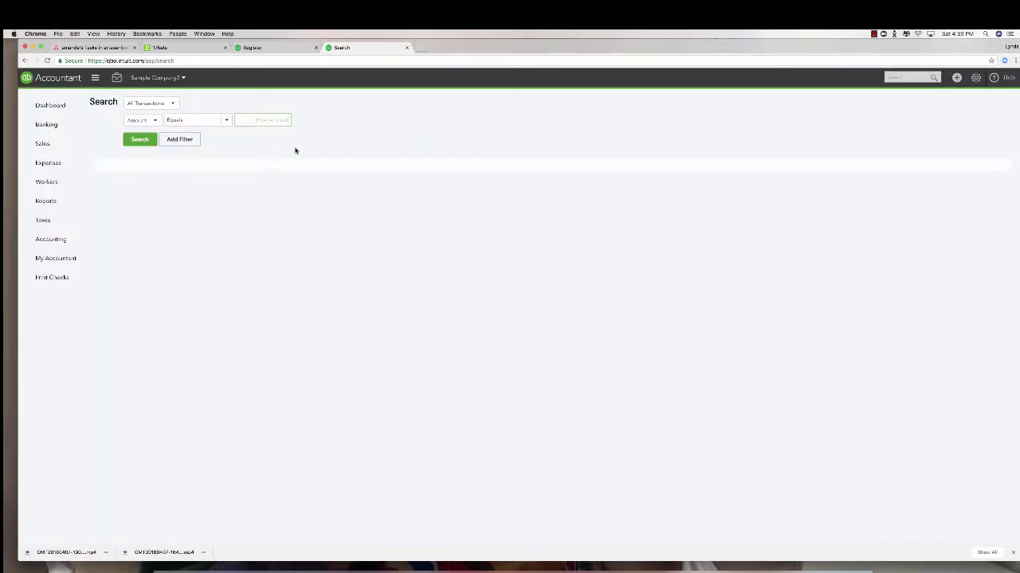
left_click(285, 119)
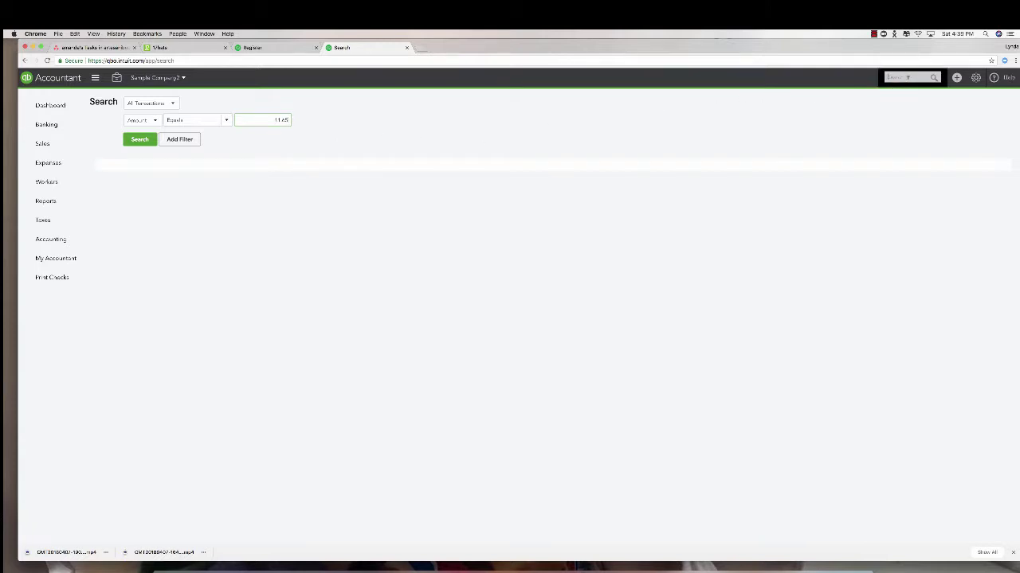
left_click(908, 77)
left_click(423, 274)
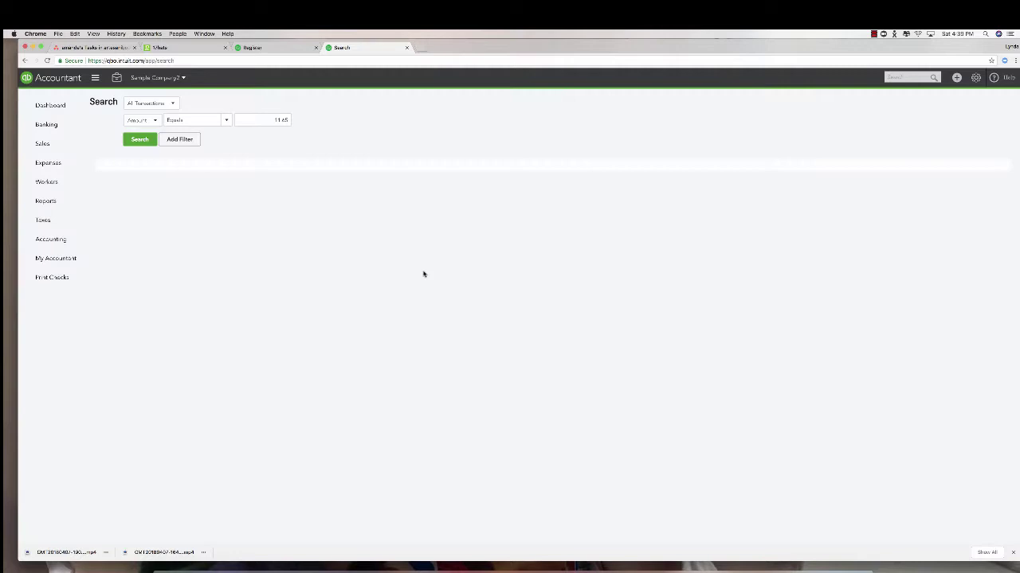
left_click(139, 141)
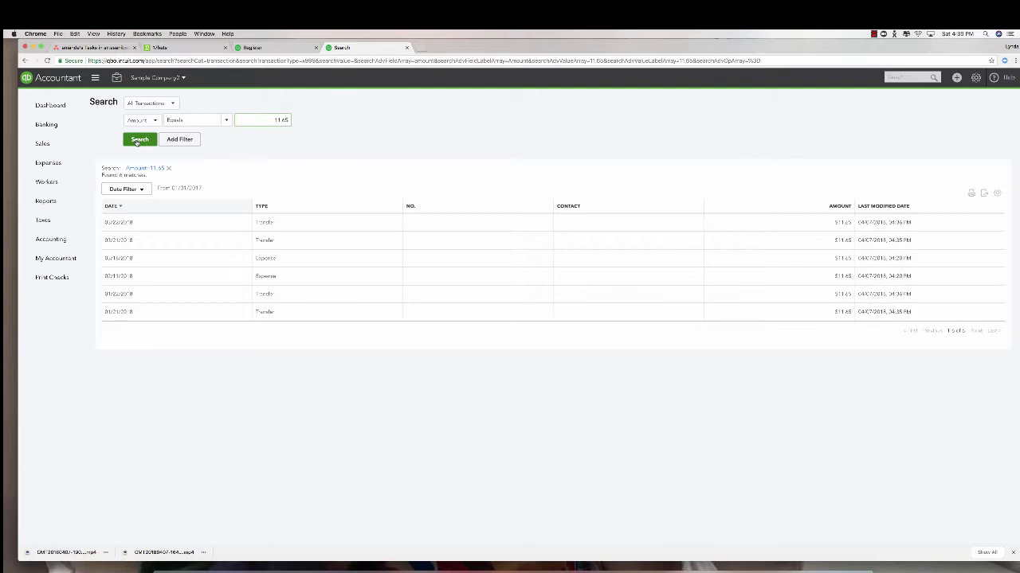
left_click(155, 245)
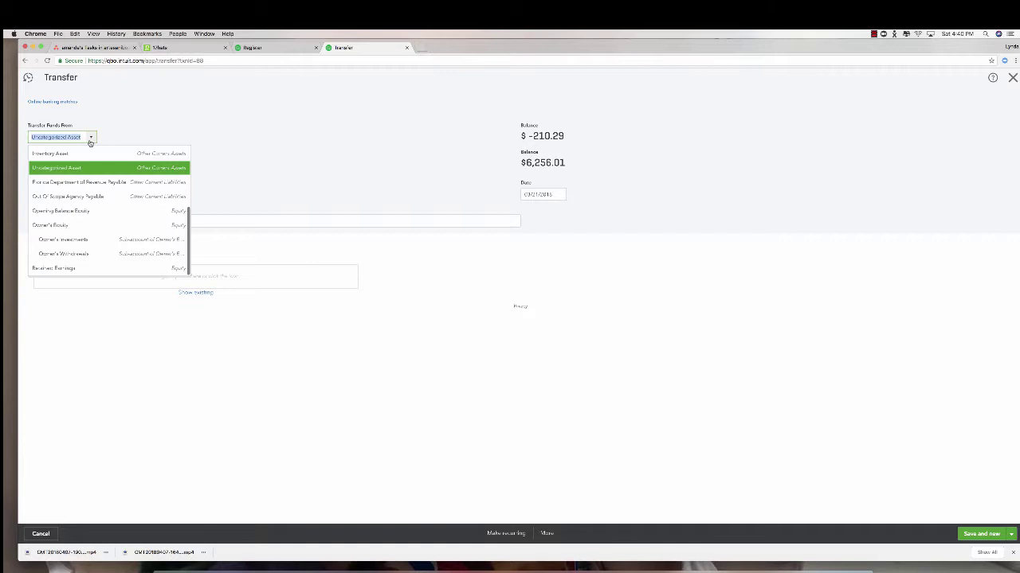
Try to save the 03/21/2018 transfer with Bank of America as its source account.
scroll(70, 175, "up", 3)
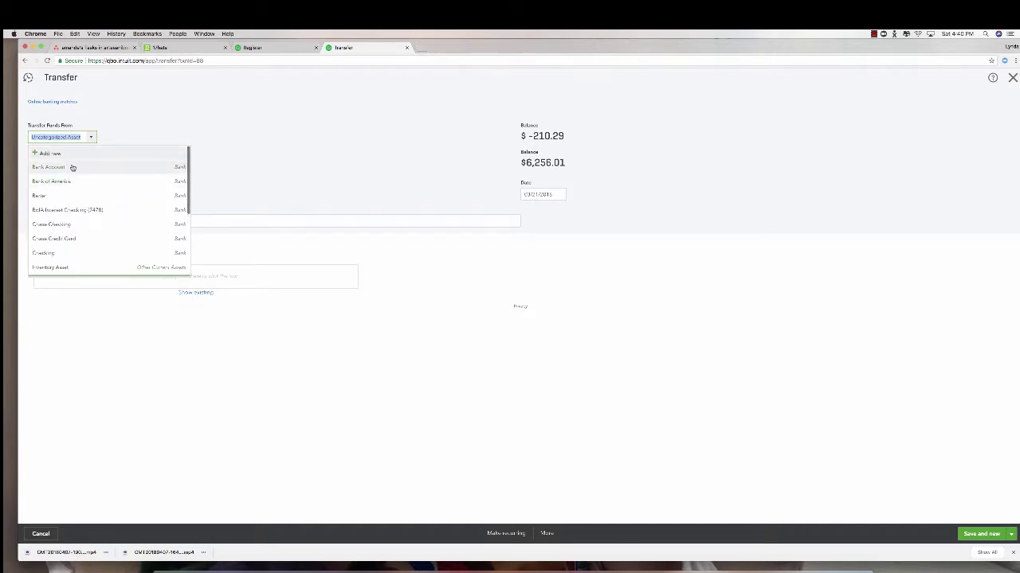
left_click(67, 181)
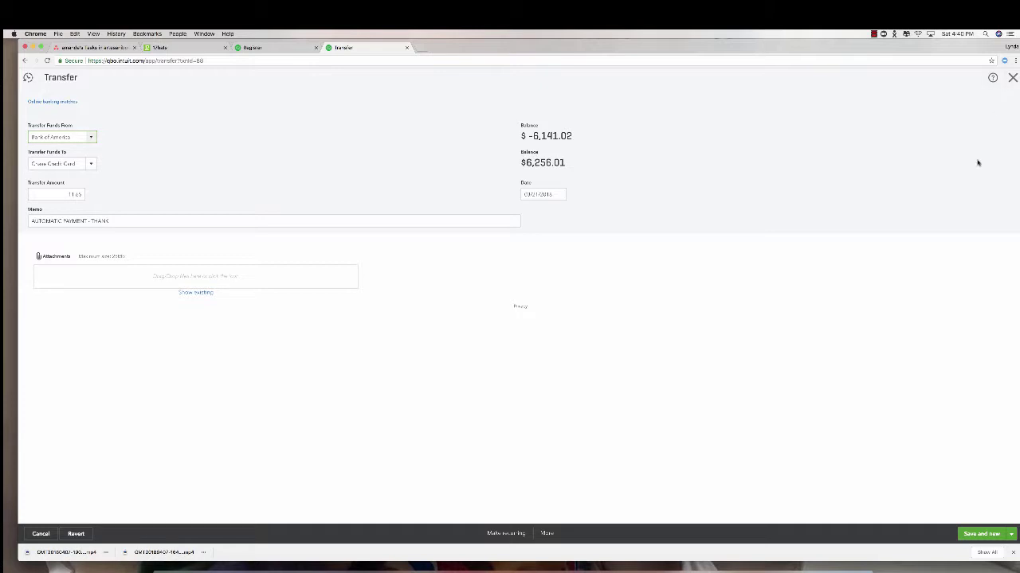
left_click(1000, 533)
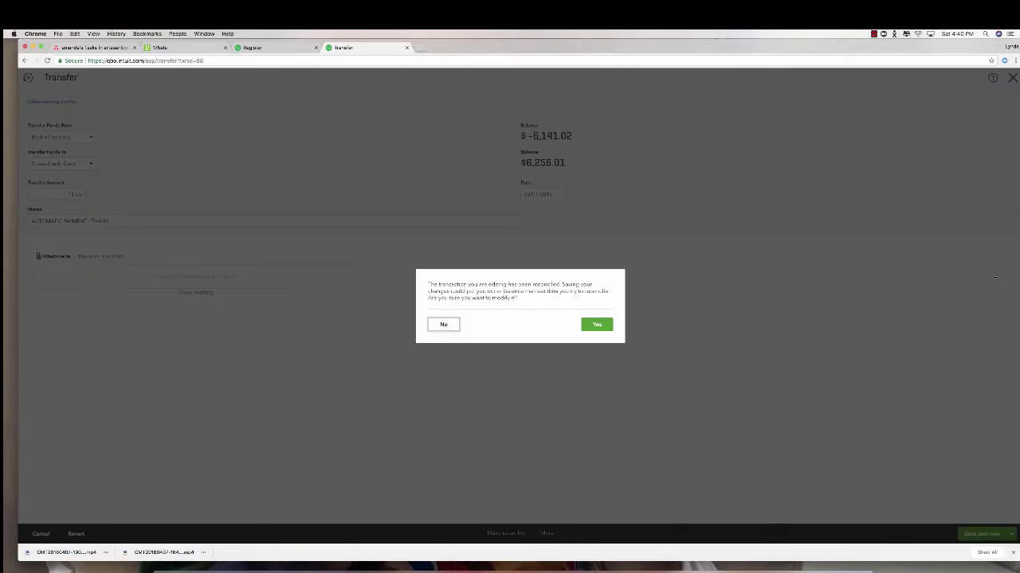
left_click(443, 325)
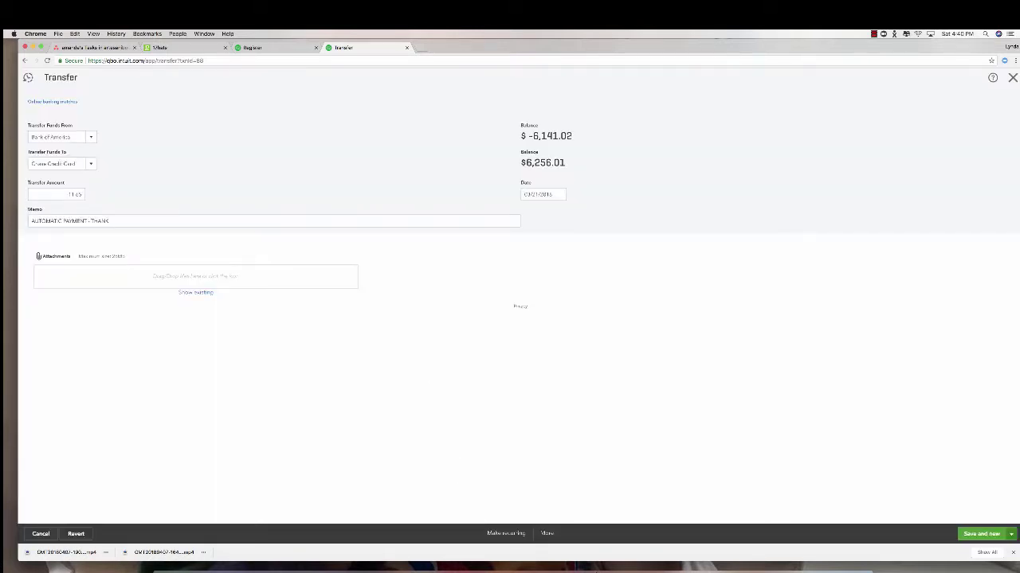
Delete the reconciled 03/21/2018 transfer for 11.65.
left_click(547, 533)
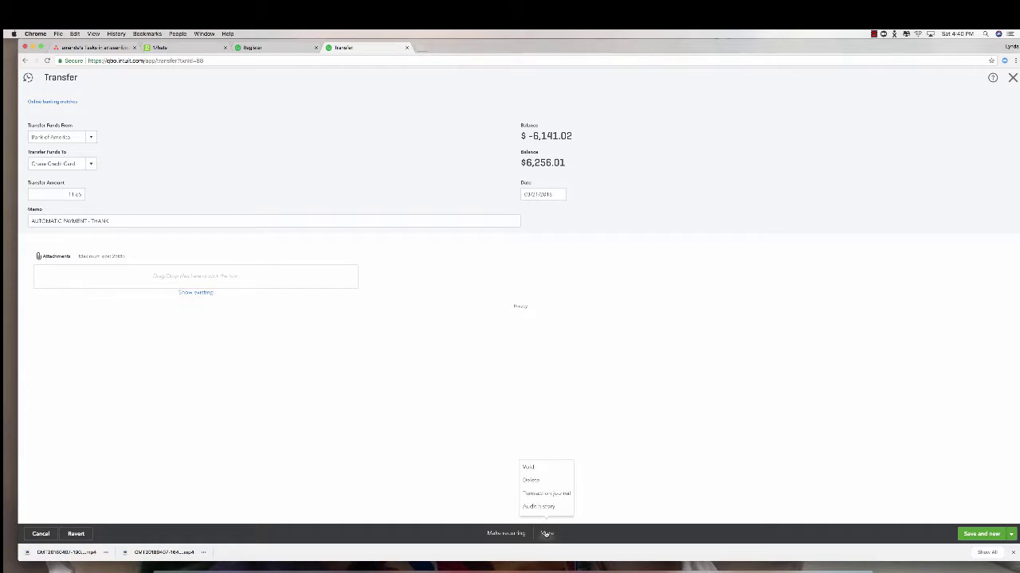
left_click(542, 480)
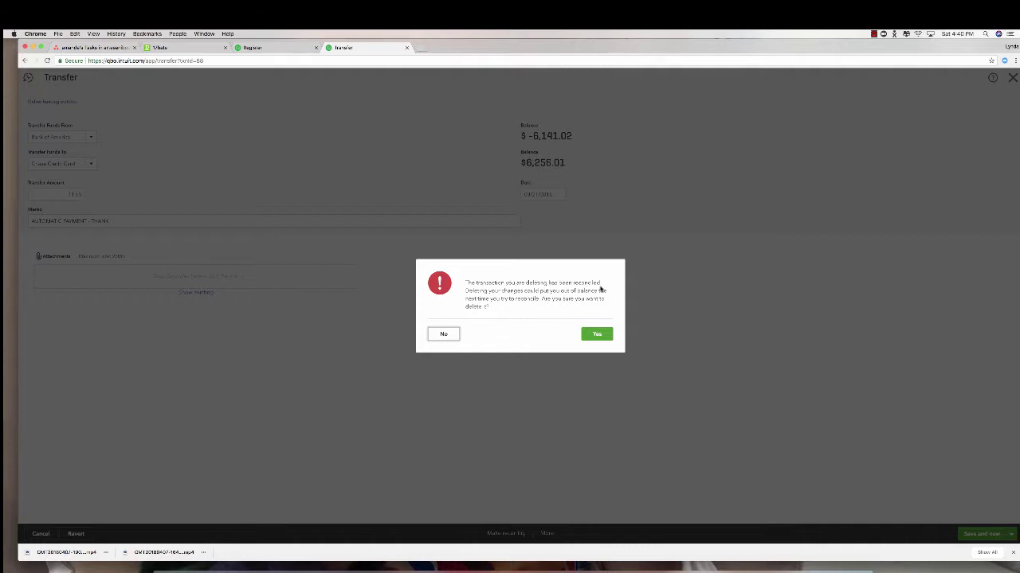
left_click(597, 334)
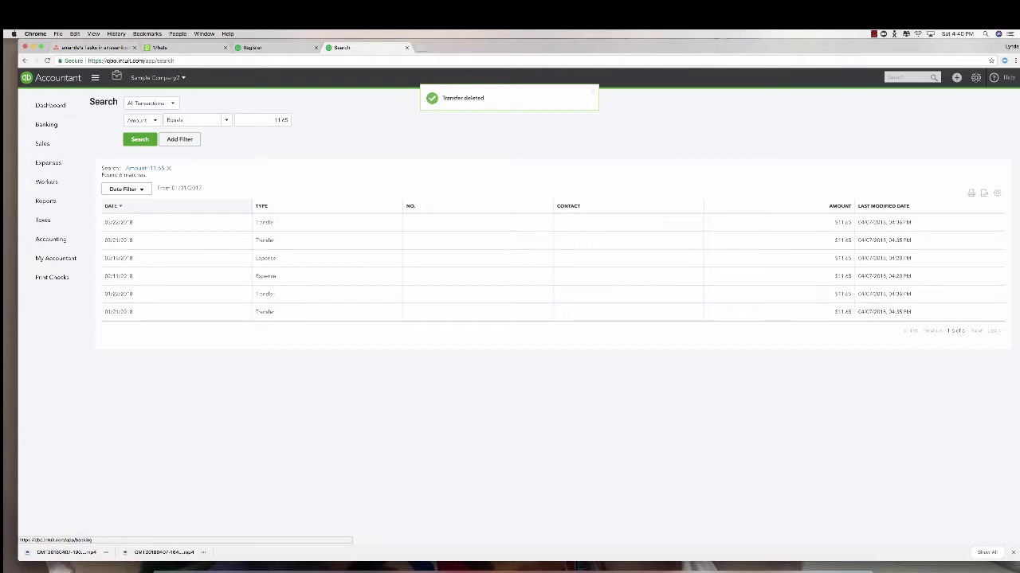
Open the Chase Credit Card register by way of its bank feed, and go to the account's reconciliation page.
left_click(59, 112)
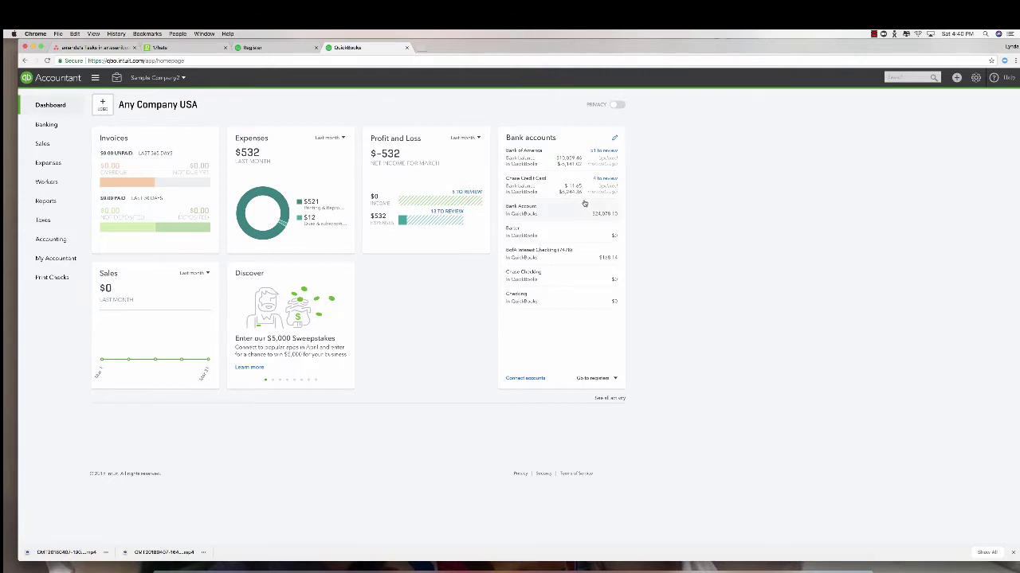
left_click(585, 199)
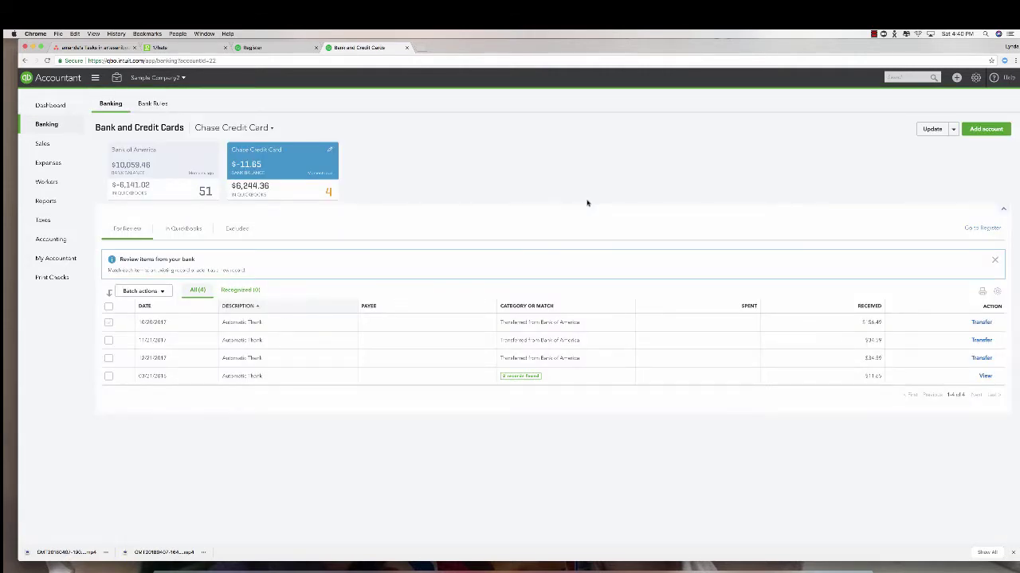
left_click(977, 228)
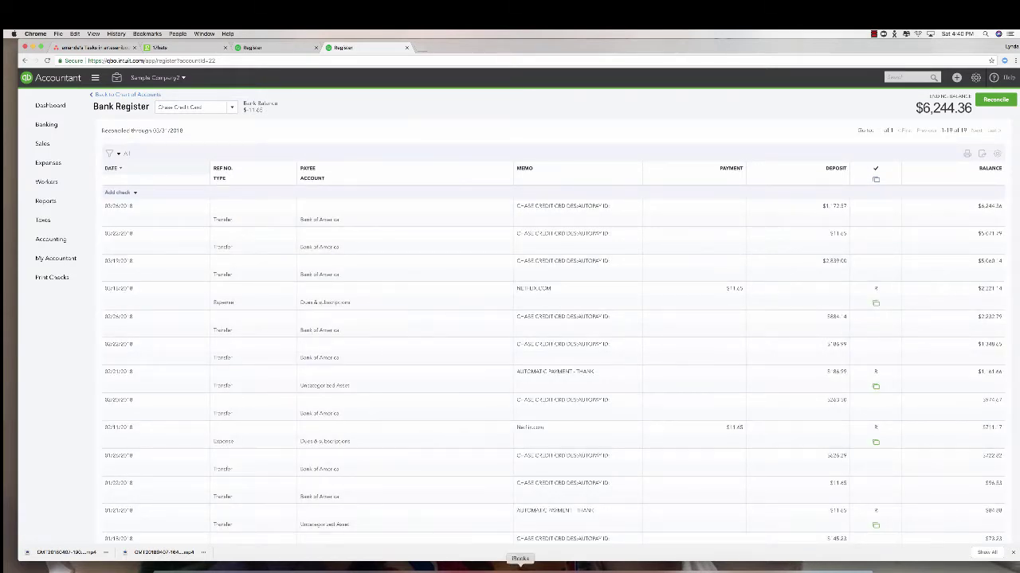
left_click(994, 98)
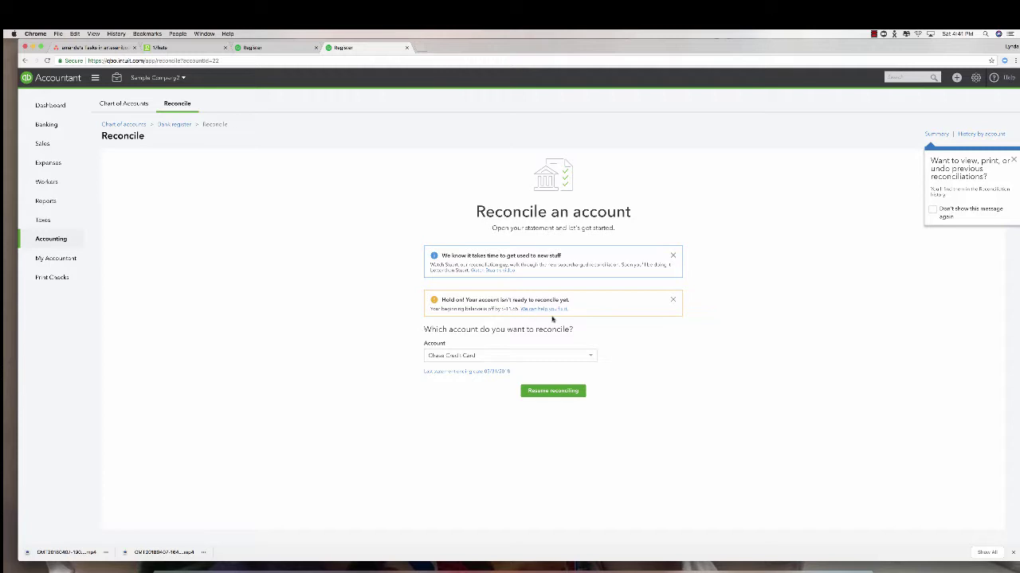
Open Banking in a separate browser tab and match the 03/21/2018 Automatic Thank deposit for 11.65 to the 03/22/2018 transfer.
right_click(41, 126)
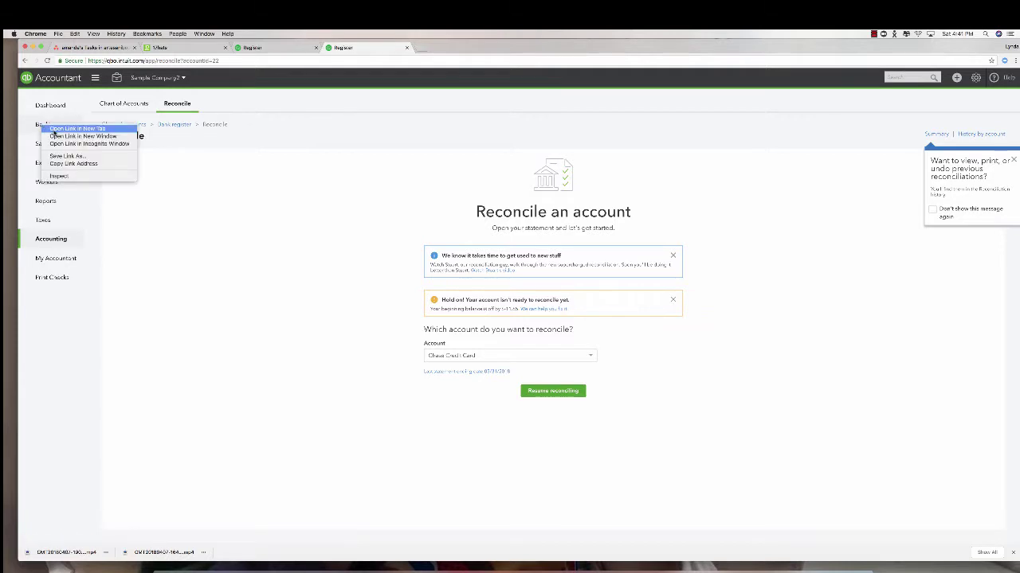
left_click(77, 129)
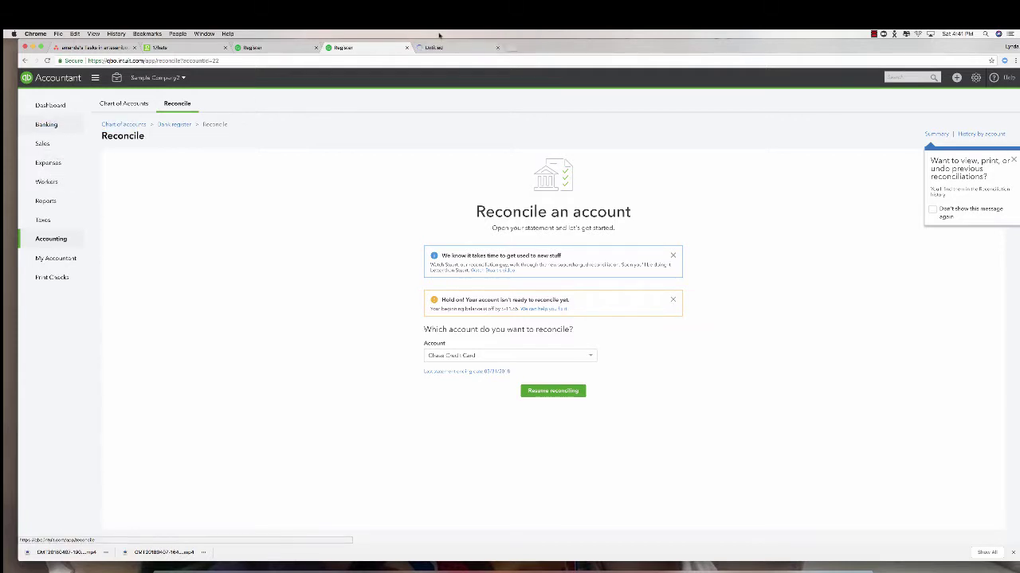
left_click(453, 48)
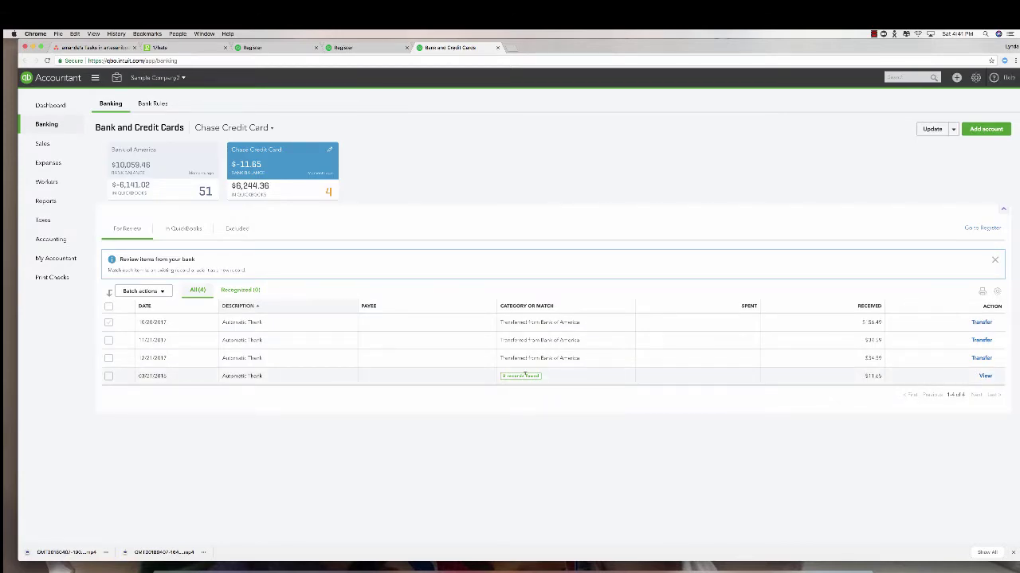
left_click(522, 375)
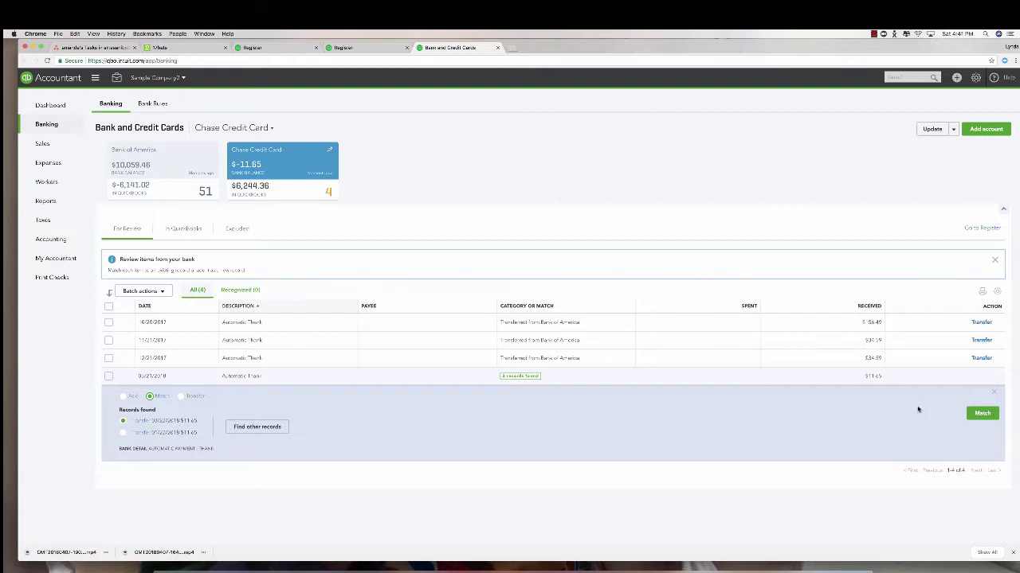
left_click(979, 412)
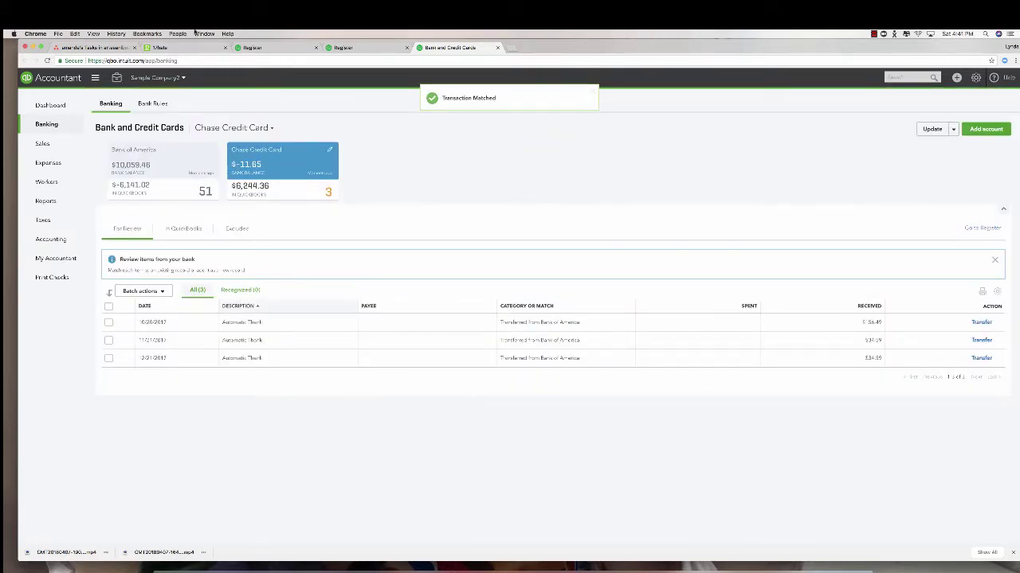
Reload the Chase Credit Card reconciliation page and open the report explaining its beginning balance discrepancy.
key("super+alt+Left")
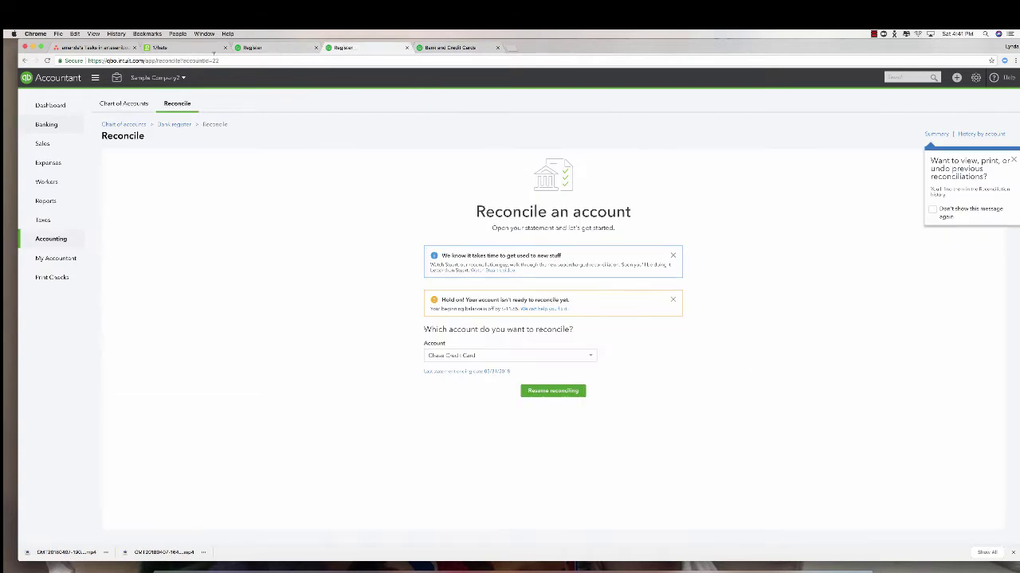
left_click(46, 62)
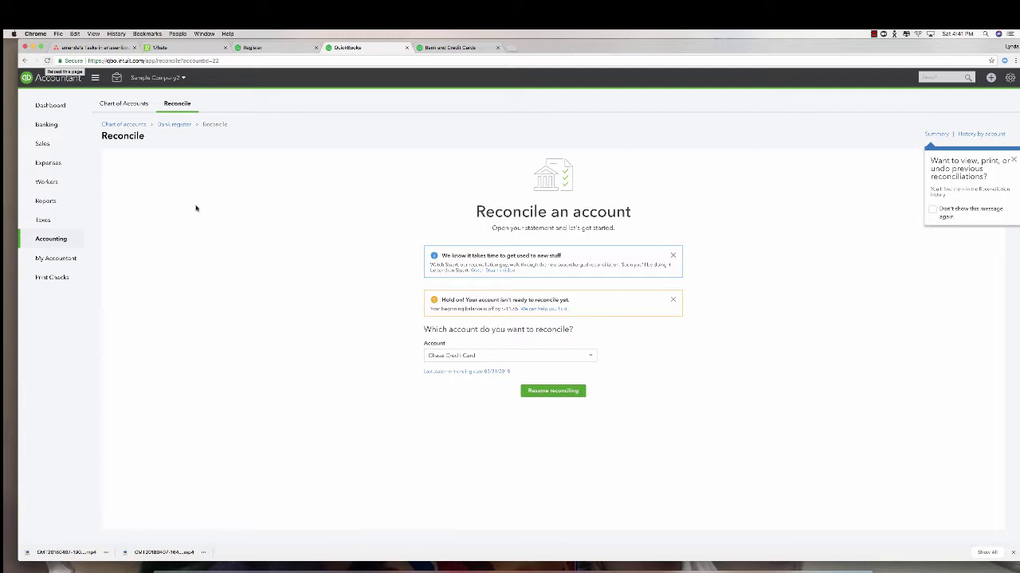
left_click(560, 310)
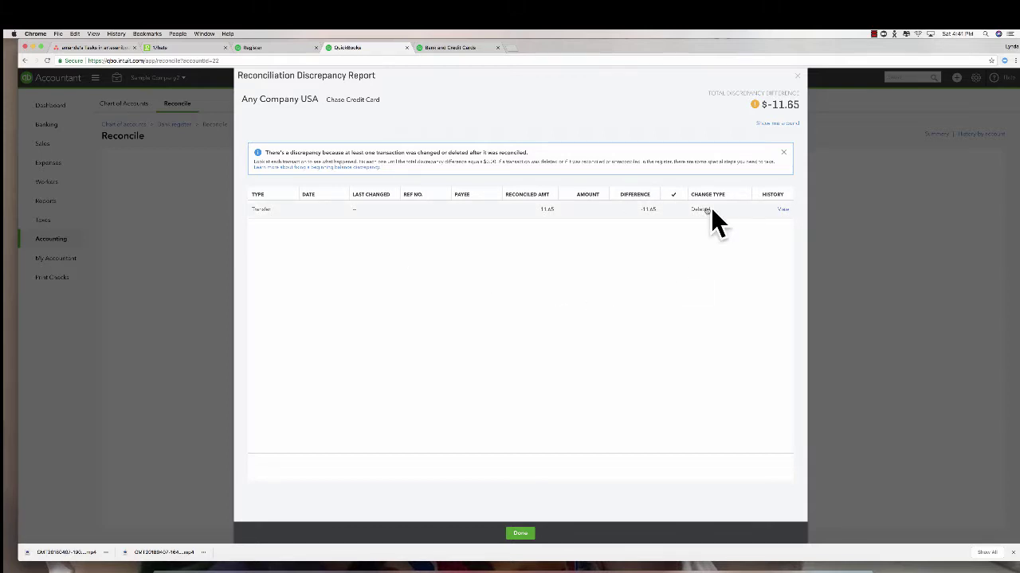
Close the Reconciliation Discrepancy Report and dismiss the reminder about previous reconciliations so that it is not shown again.
left_click(797, 76)
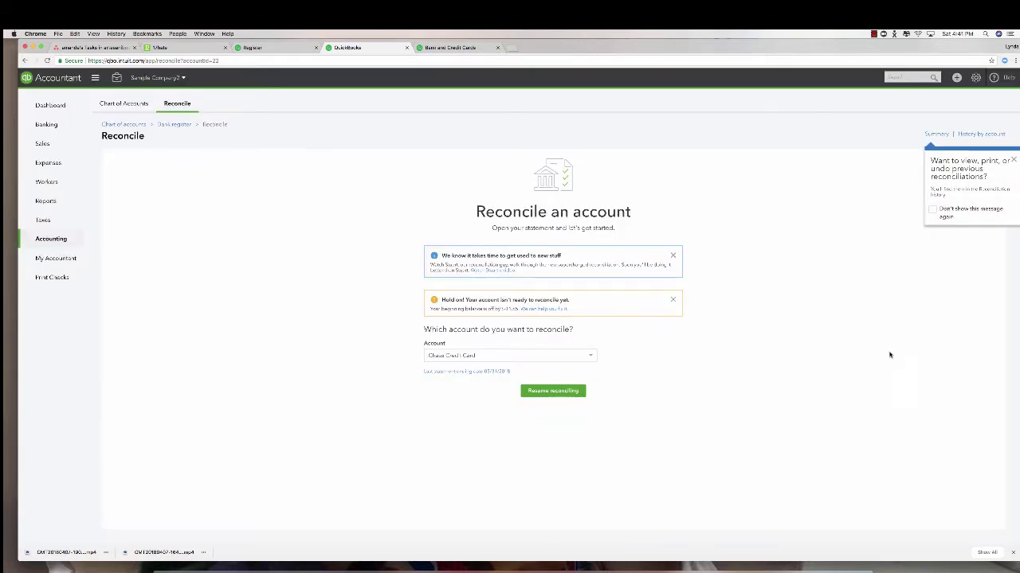
left_click(933, 210)
left_click(1012, 160)
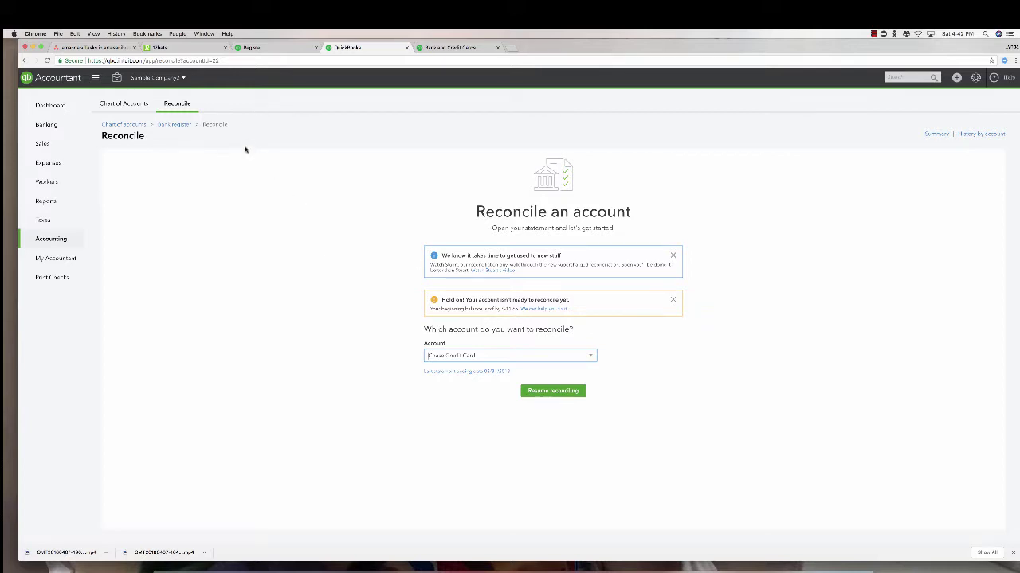
Close the older discrepancy report in the other browser tab and open the Chase Credit Card bank register to review its transfers.
left_click(275, 46)
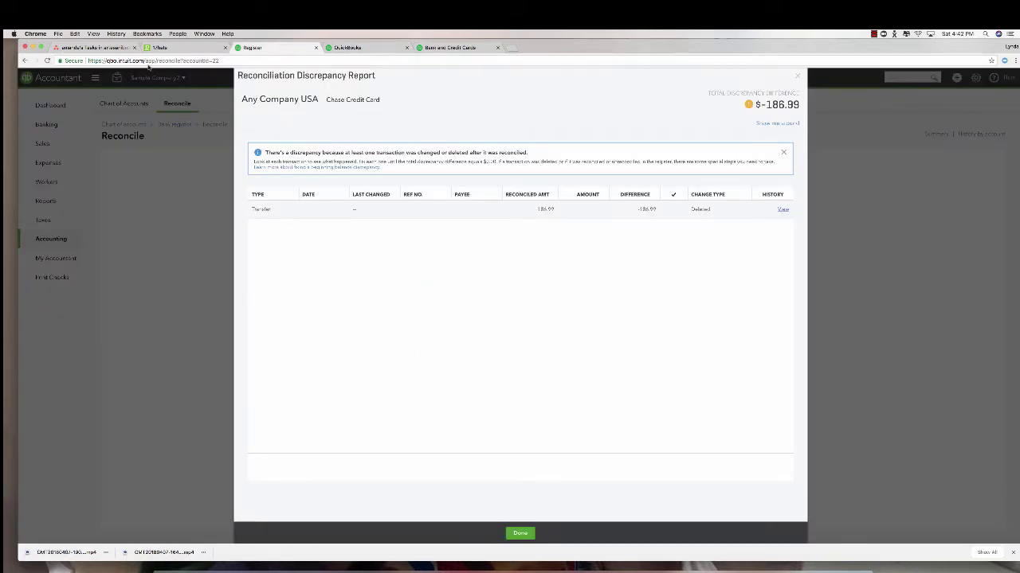
left_click(796, 77)
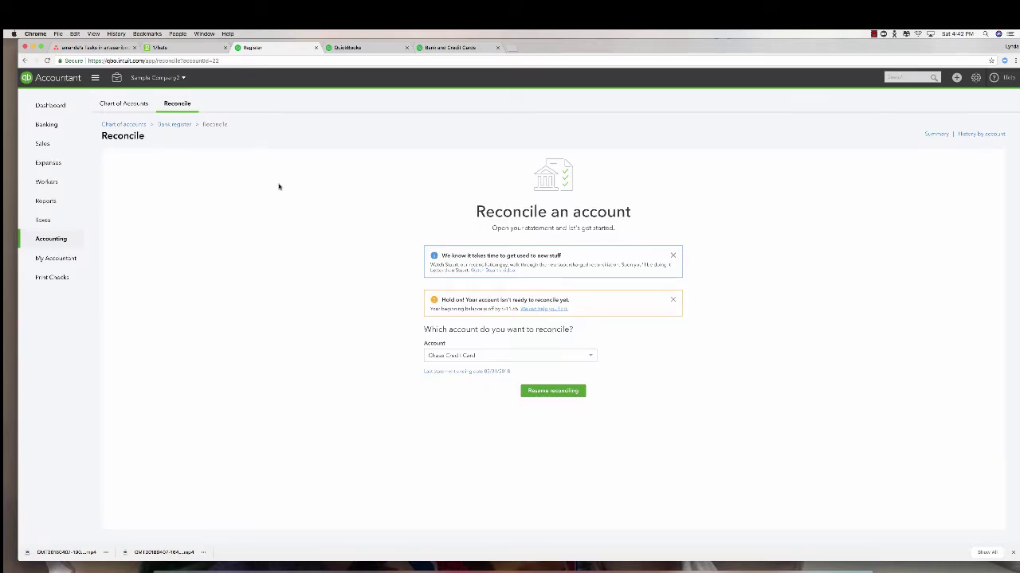
left_click(177, 128)
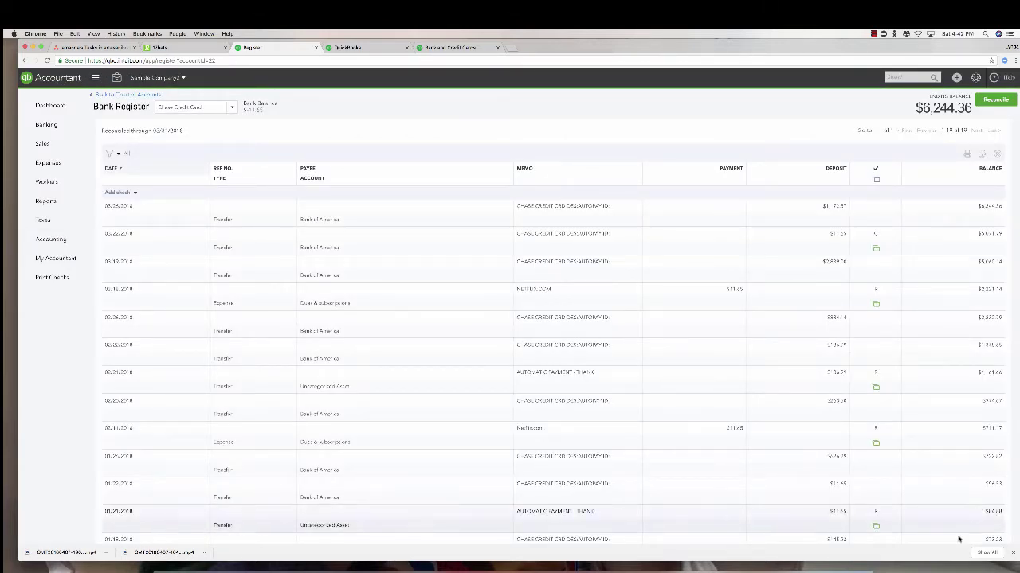
scroll(921, 505, "down", 1)
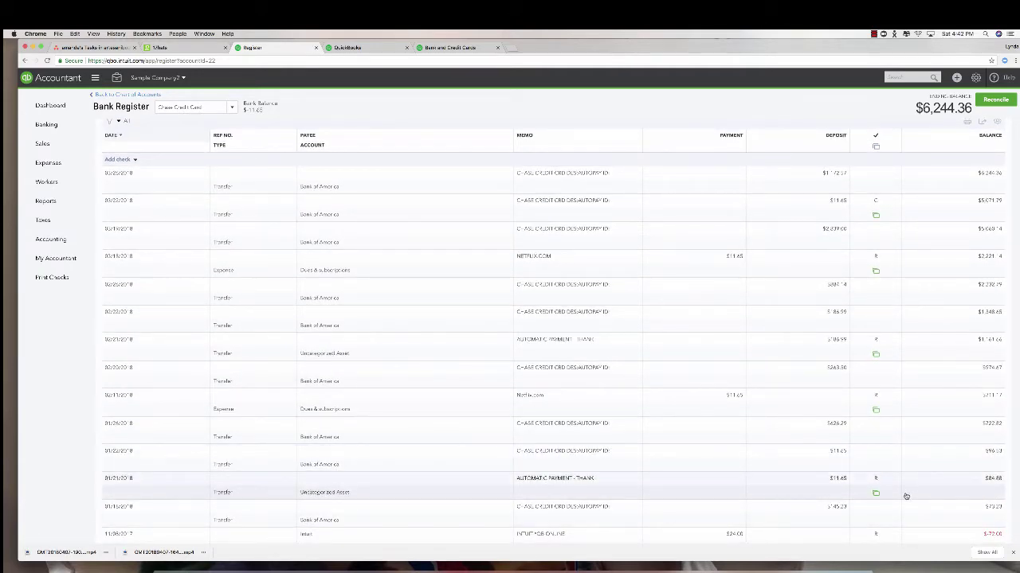
scroll(905, 497, "up", 1)
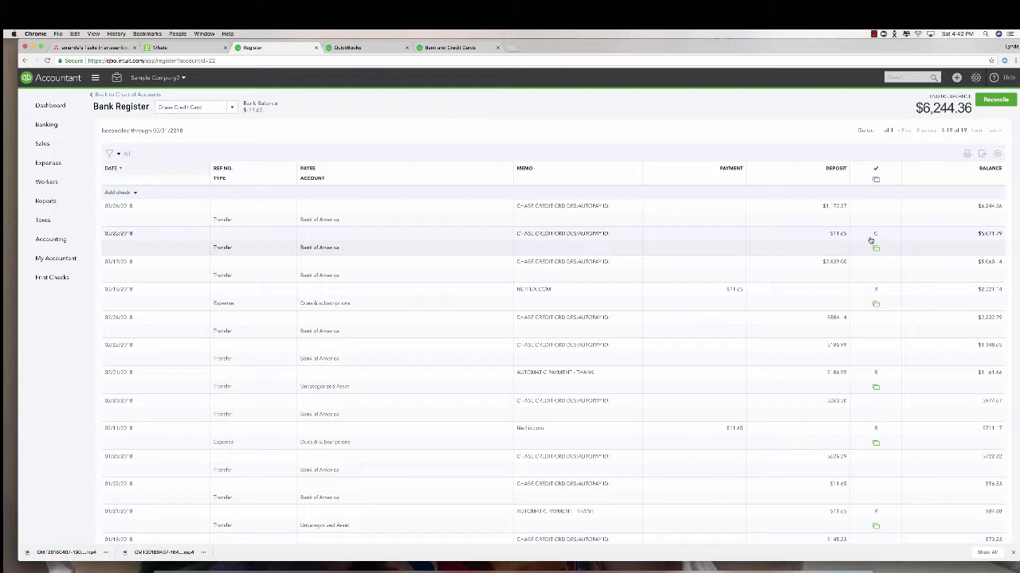
Change the status of the 03/22/2018 transfer for 11.65 to reconciled (R) and save it, accepting the manual change.
left_click(876, 237)
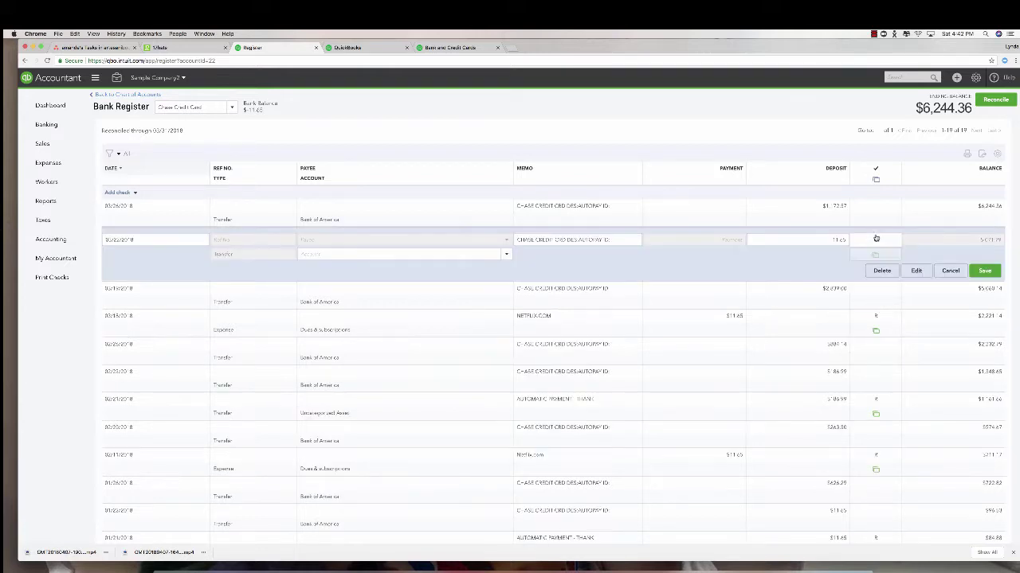
left_click(984, 271)
left_click(596, 327)
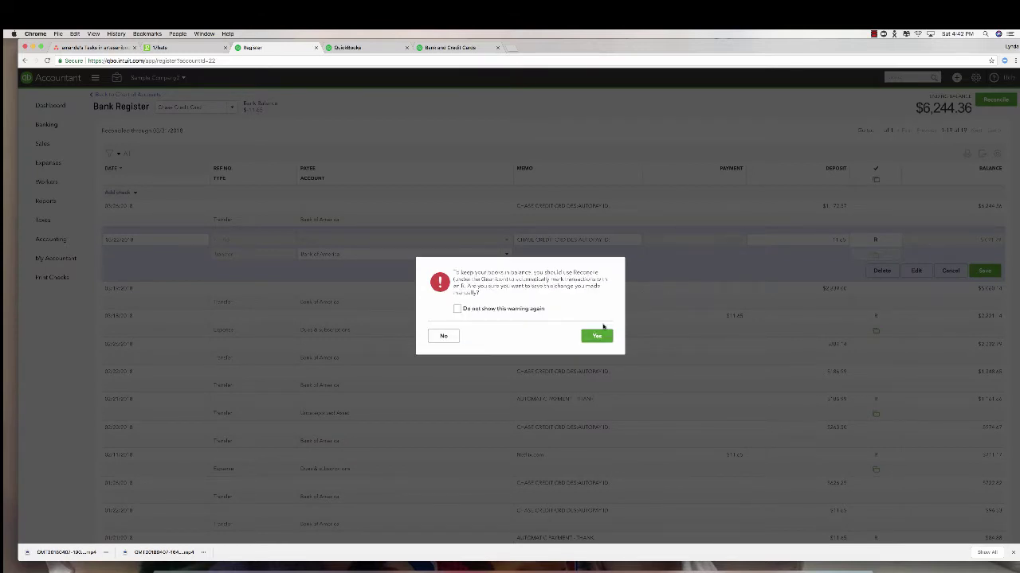
left_click(597, 336)
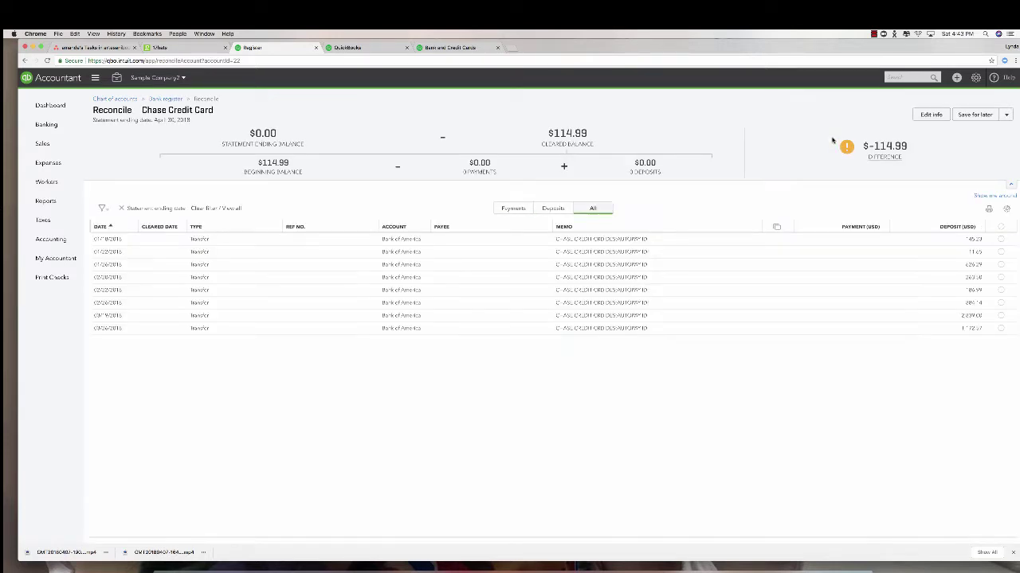
Save the Chase Credit Card reconciliation for later, and open the Bank of America transactions for review in Banking.
left_click(984, 115)
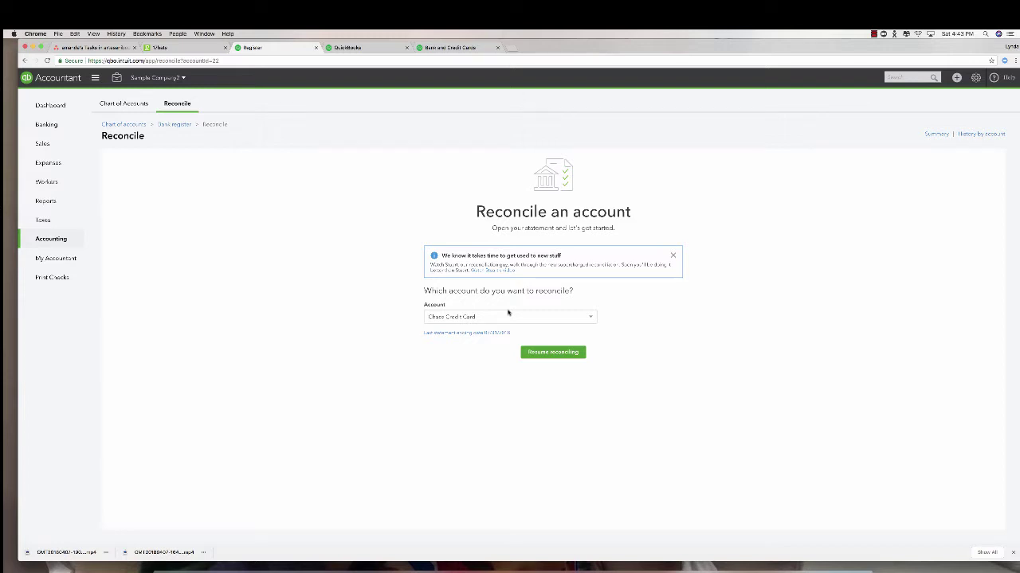
left_click(48, 127)
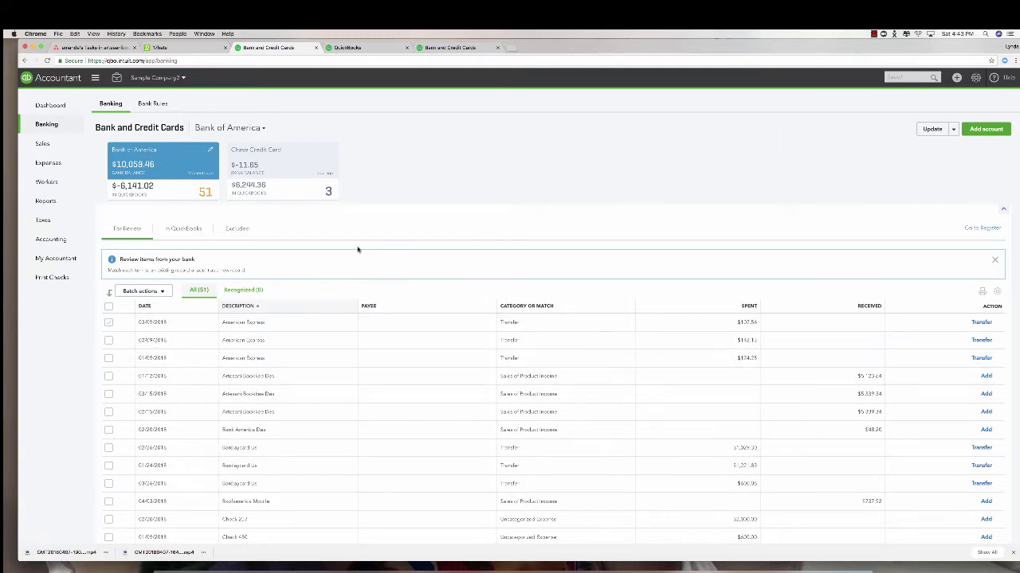
scroll(386, 340, "down", 3)
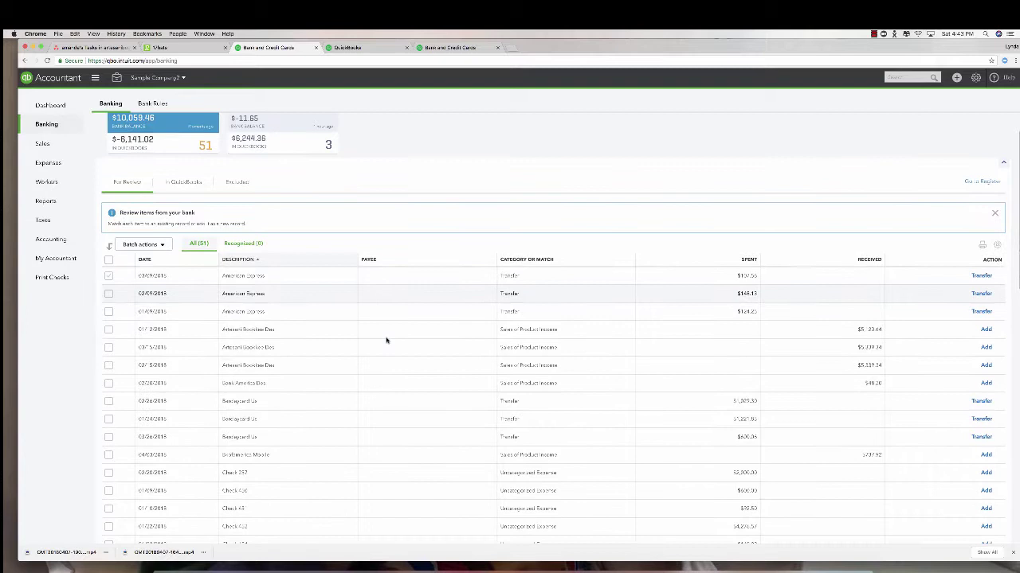